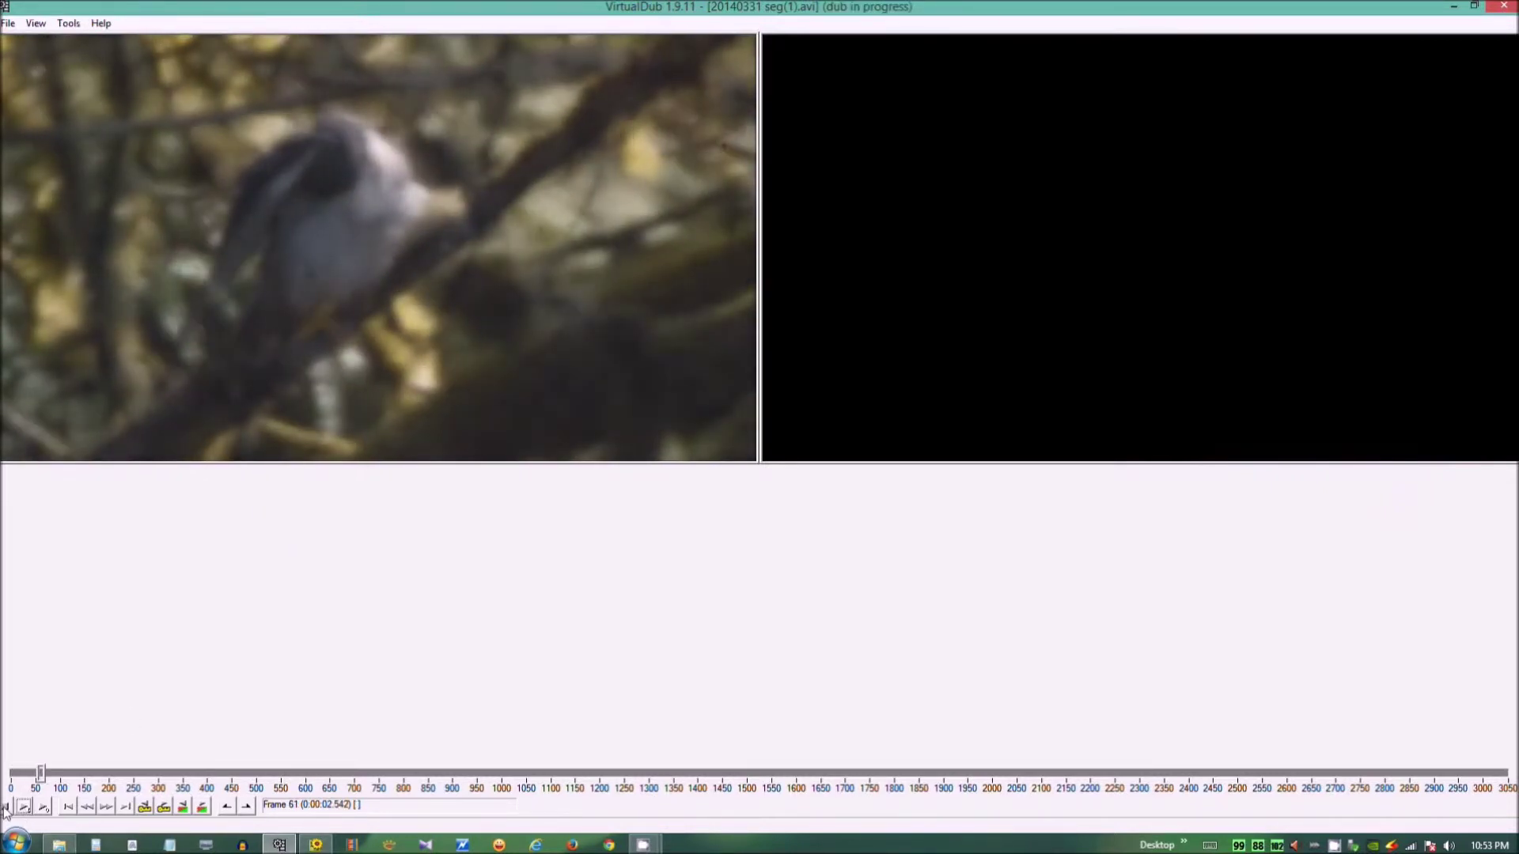
- Stop the filtered preview, replay the falcon clip, and stop it at frame 249
left_click(4, 807)
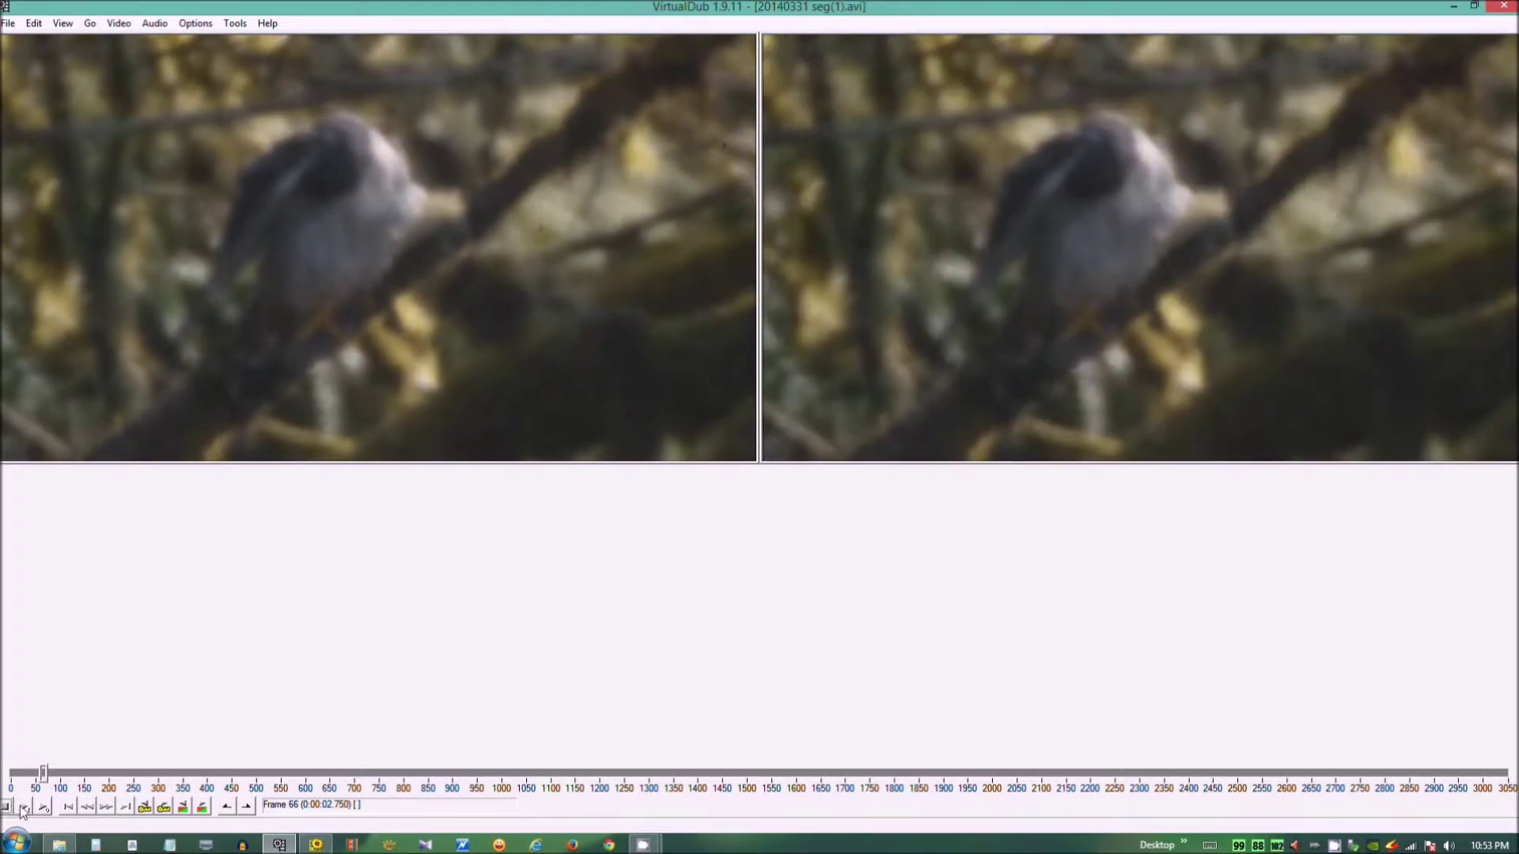
left_click(24, 807)
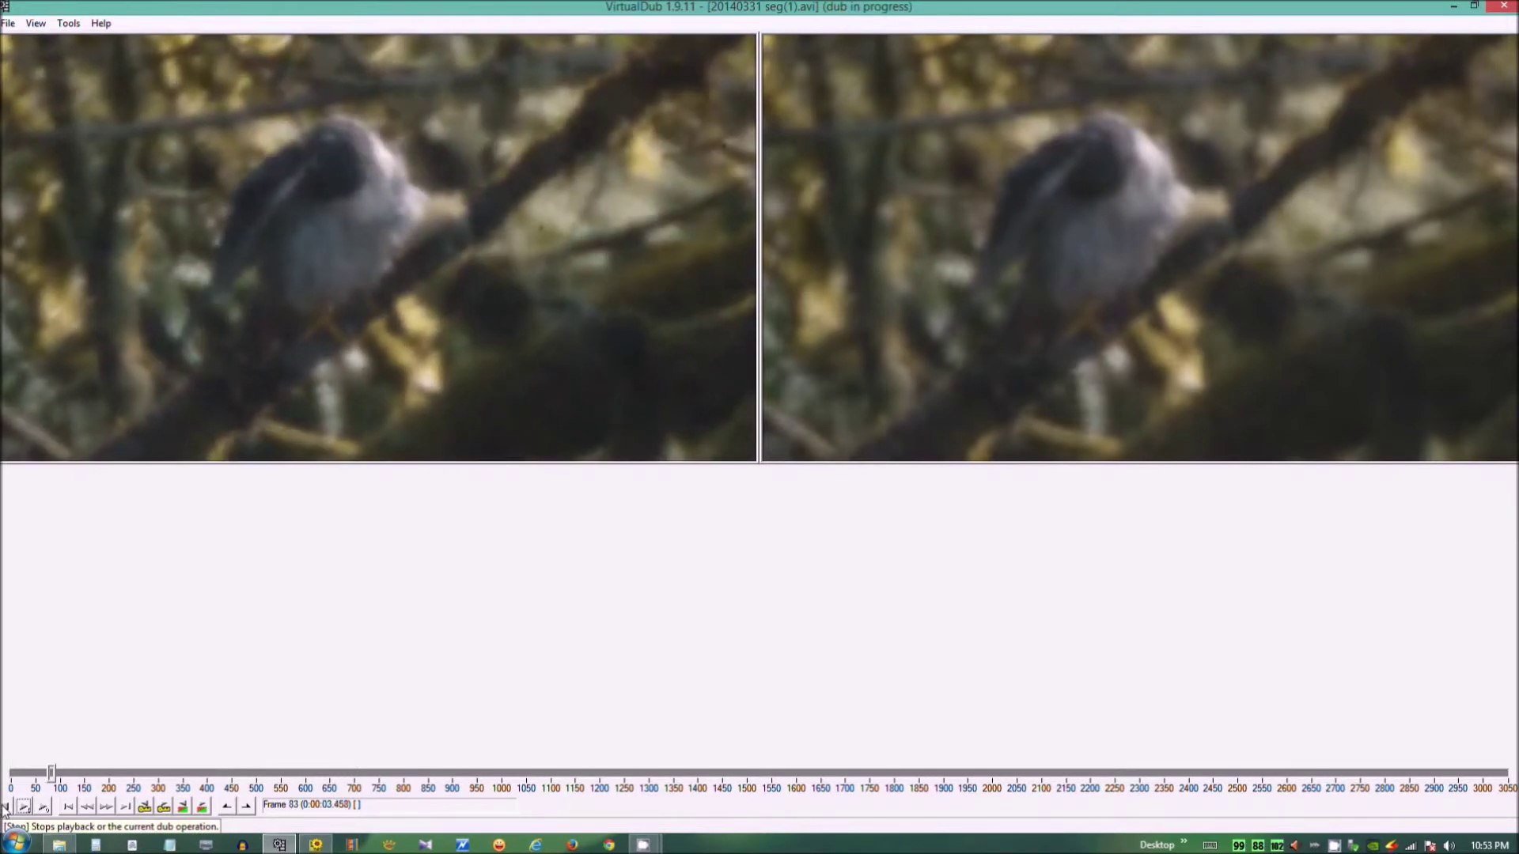
left_click(5, 807)
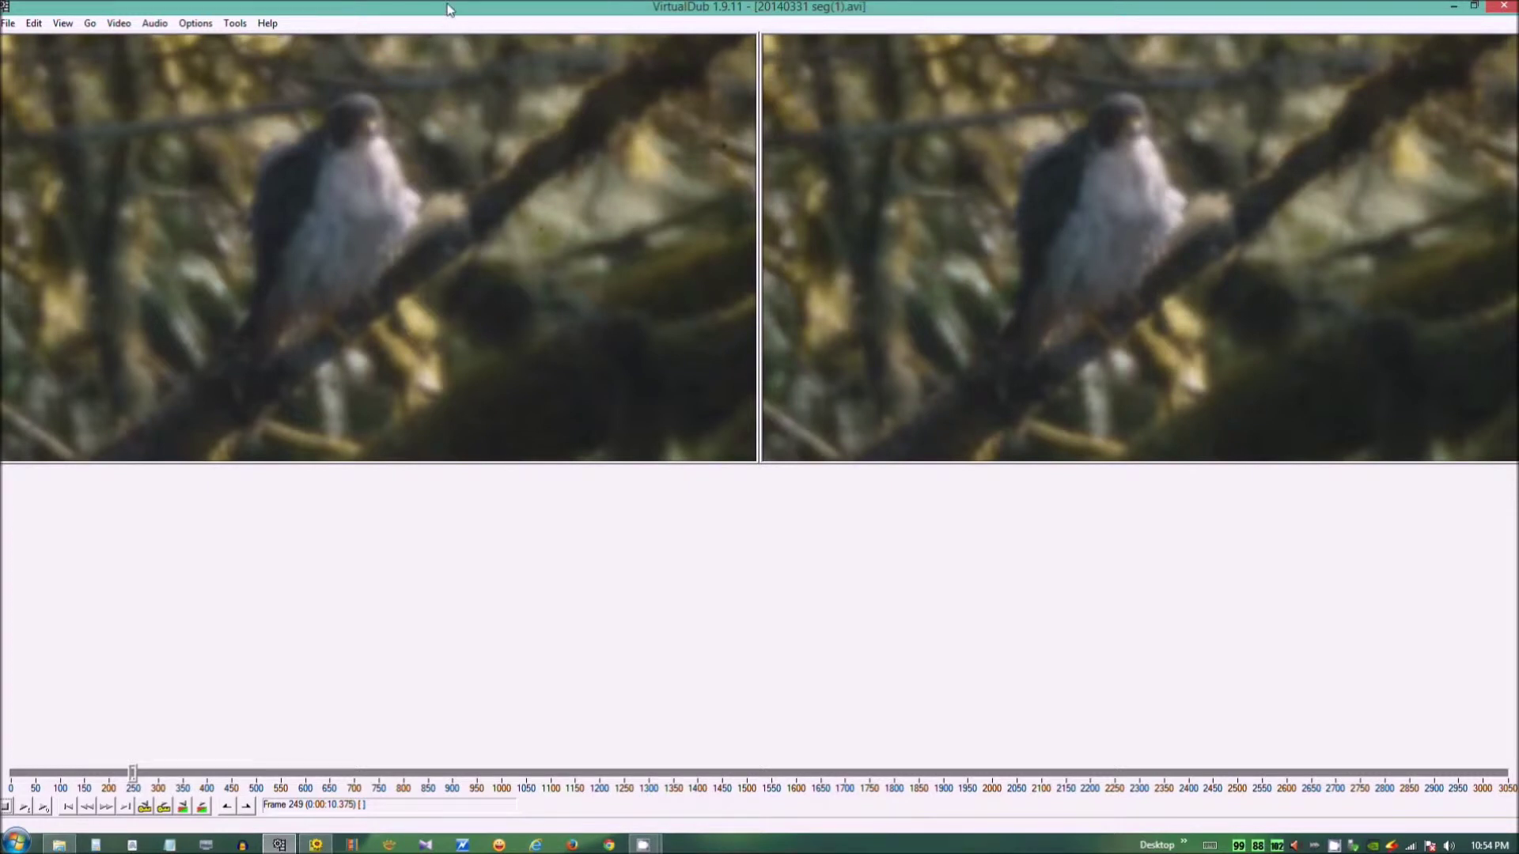
- Open the DeLogo 1.3.2 (Repair) filter settings from Video > Filters and show the frame preview
left_click(119, 23)
left_click(145, 42)
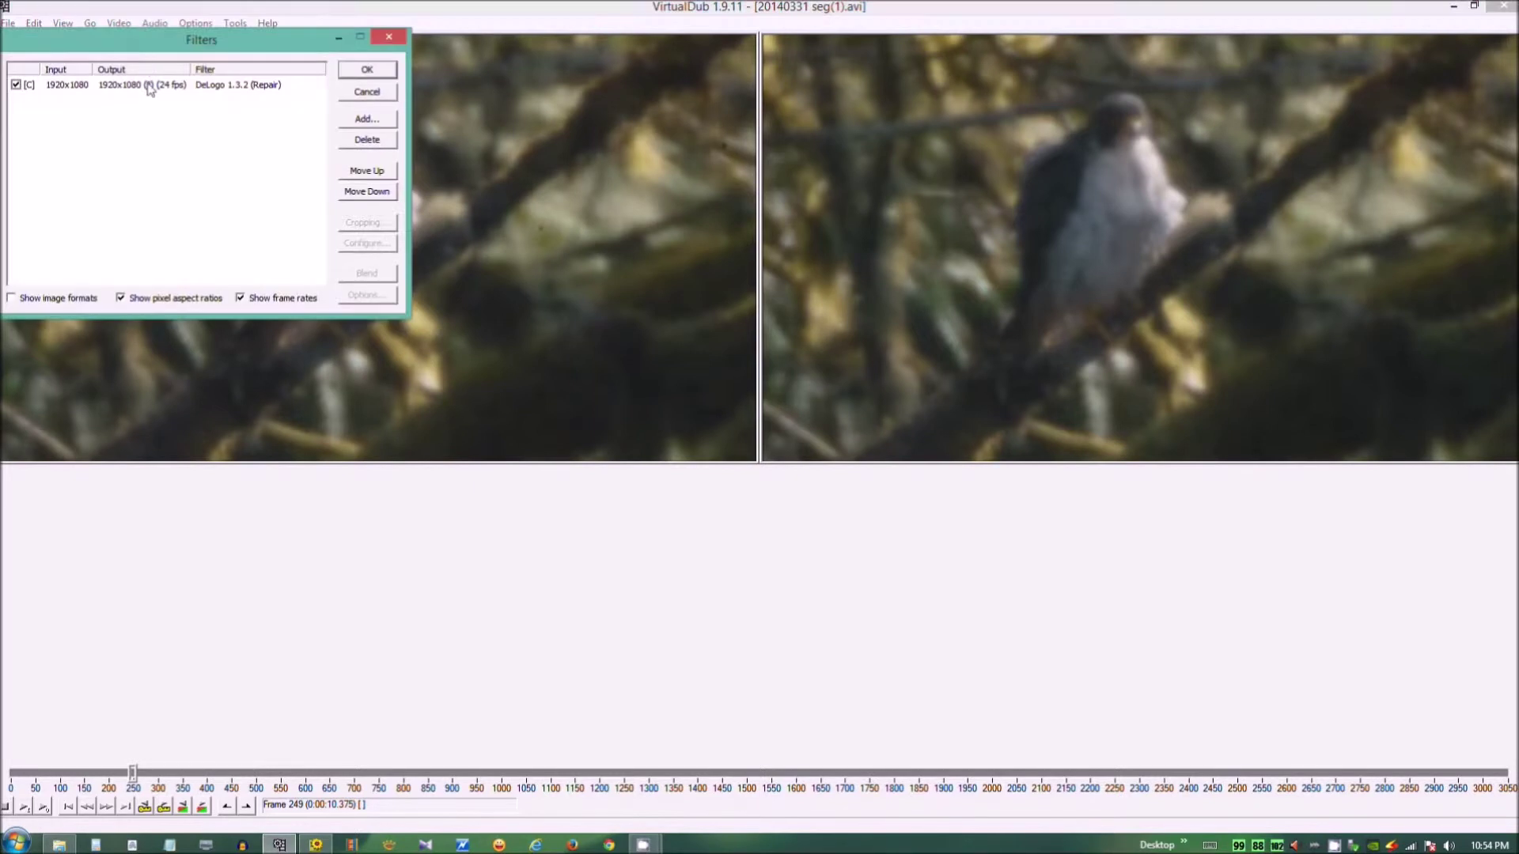
left_click(150, 86)
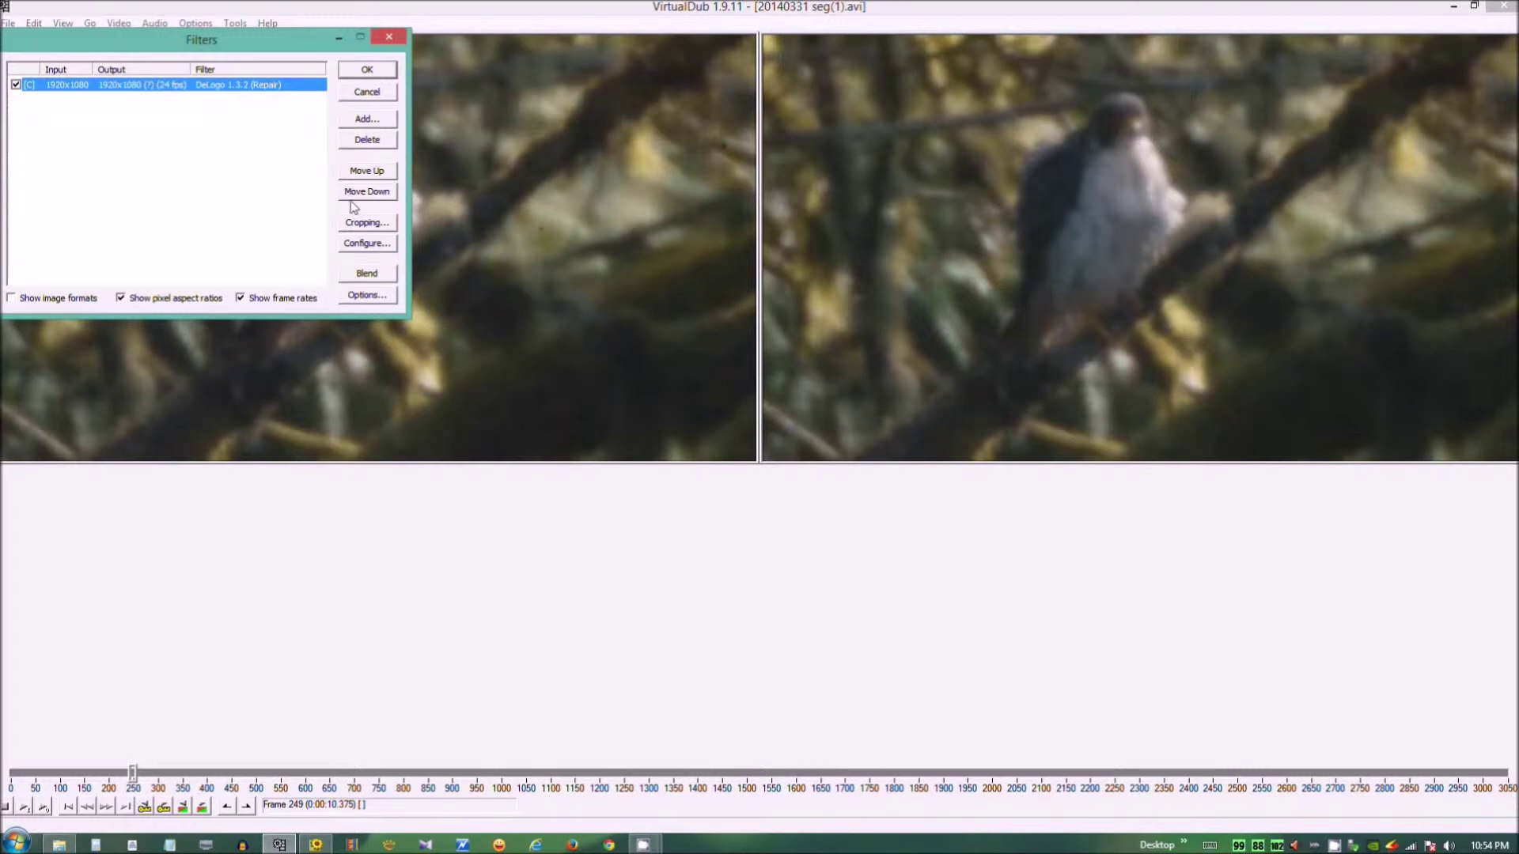
left_click(366, 243)
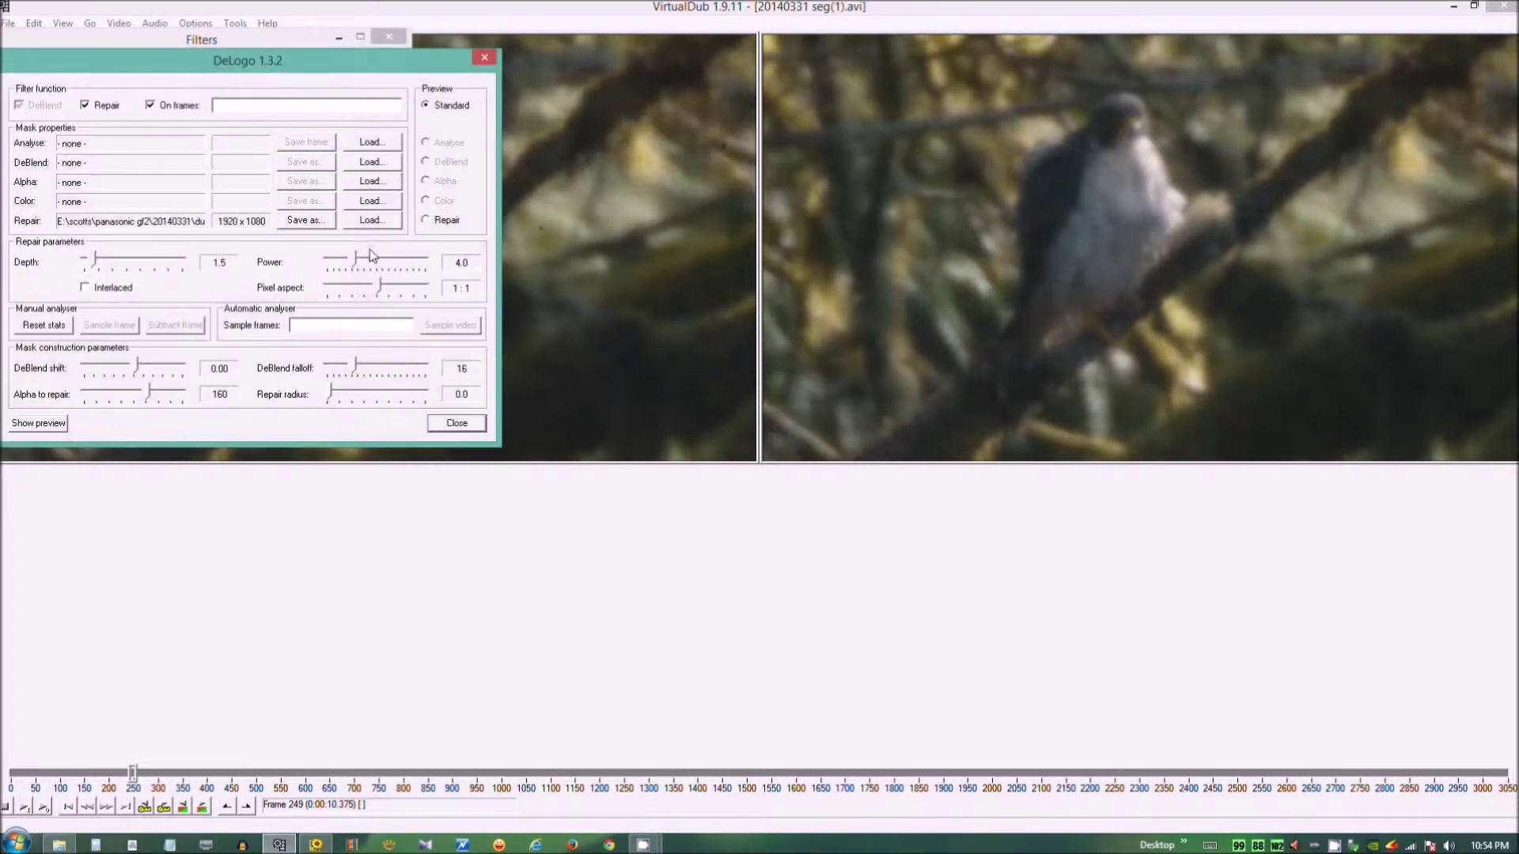
left_click(45, 425)
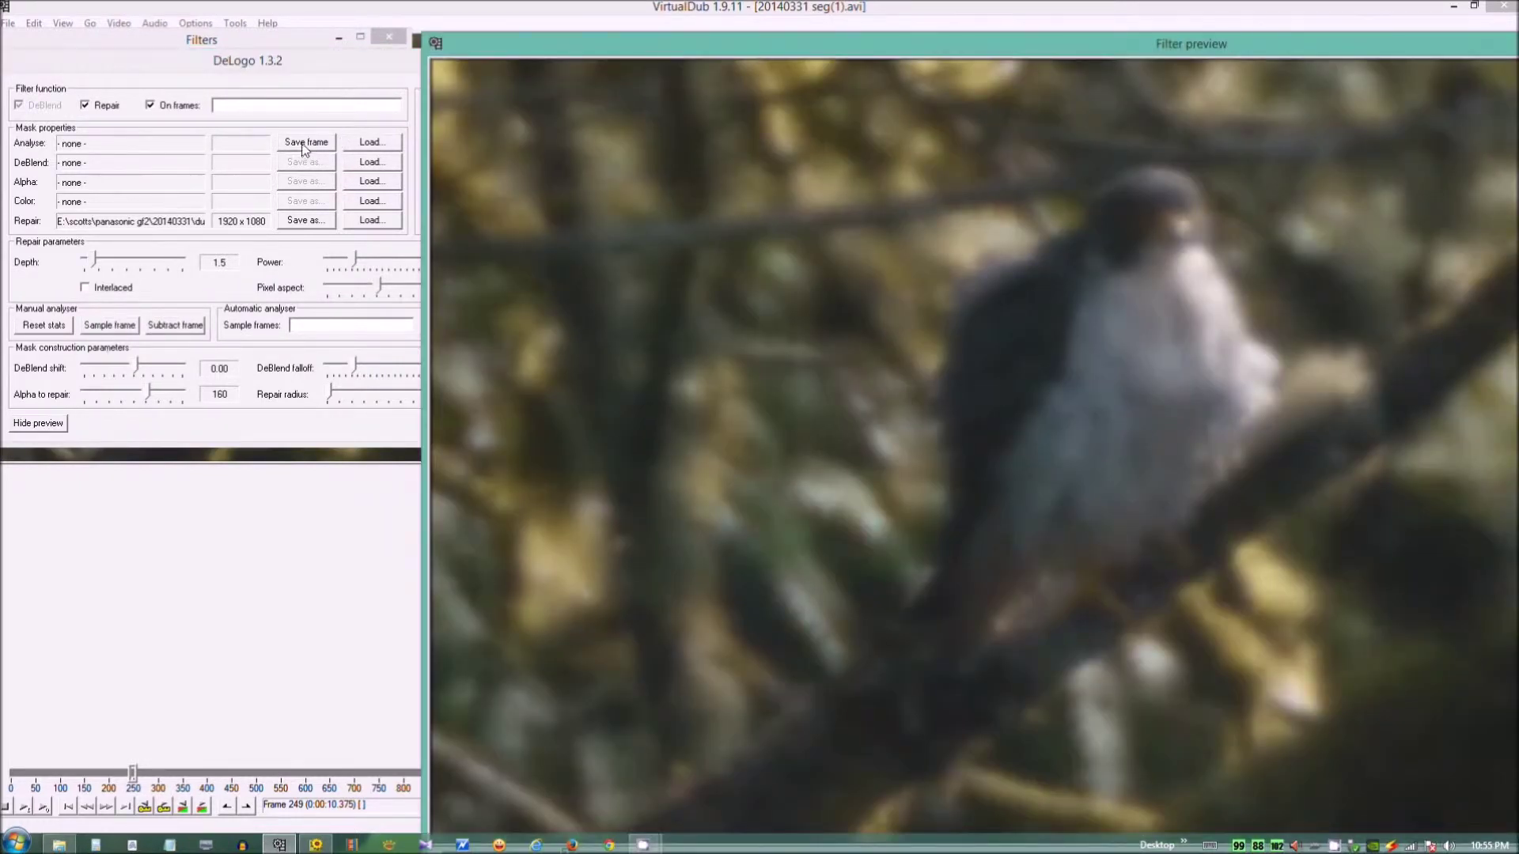
- Save frame 249 from DeLogo as dust01.bmp, overwriting the existing file
left_click(304, 143)
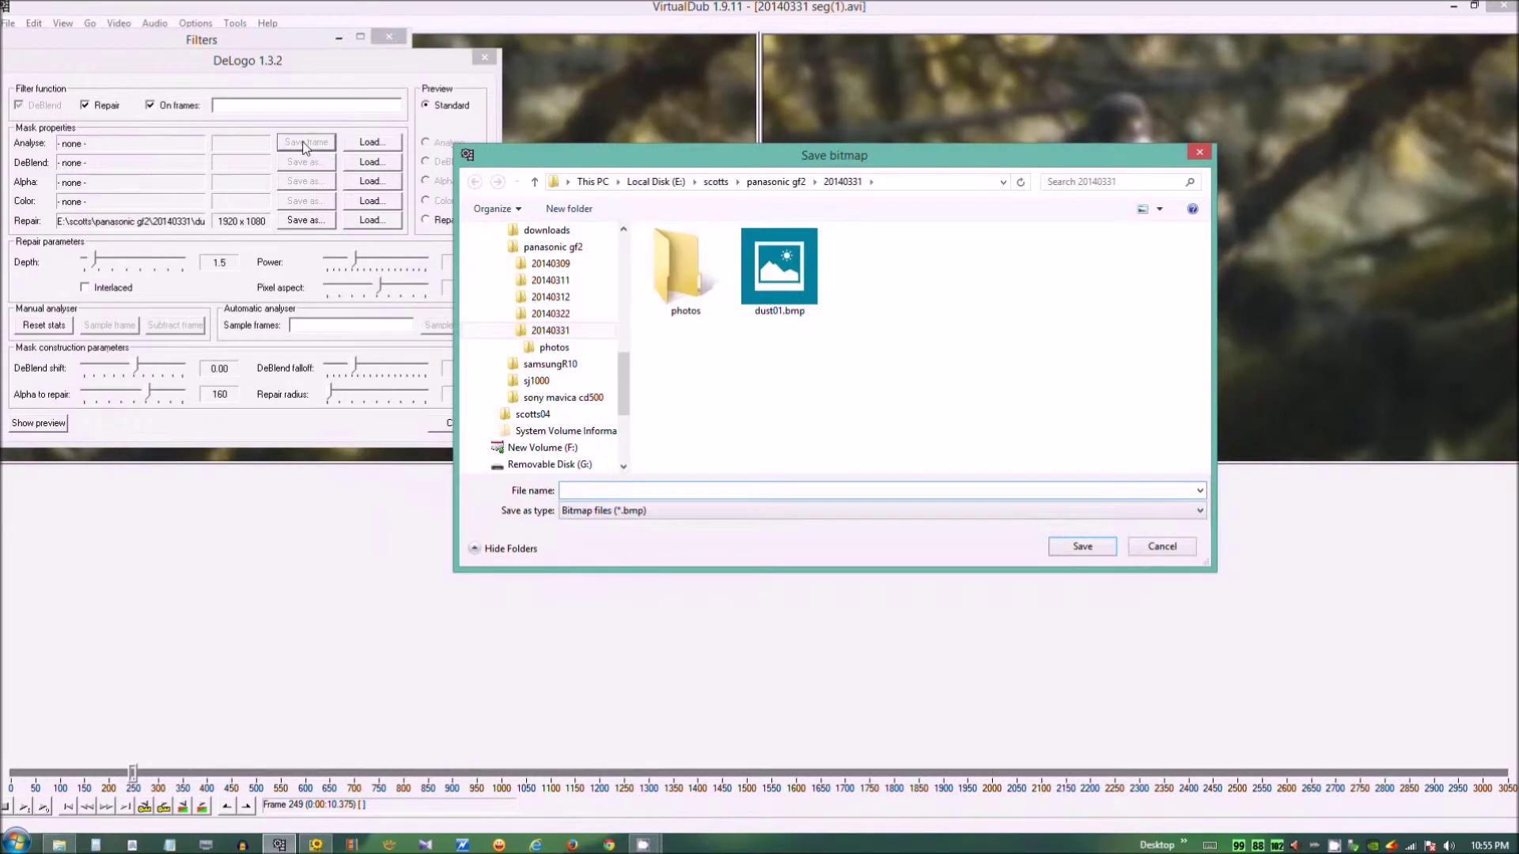
left_click(792, 287)
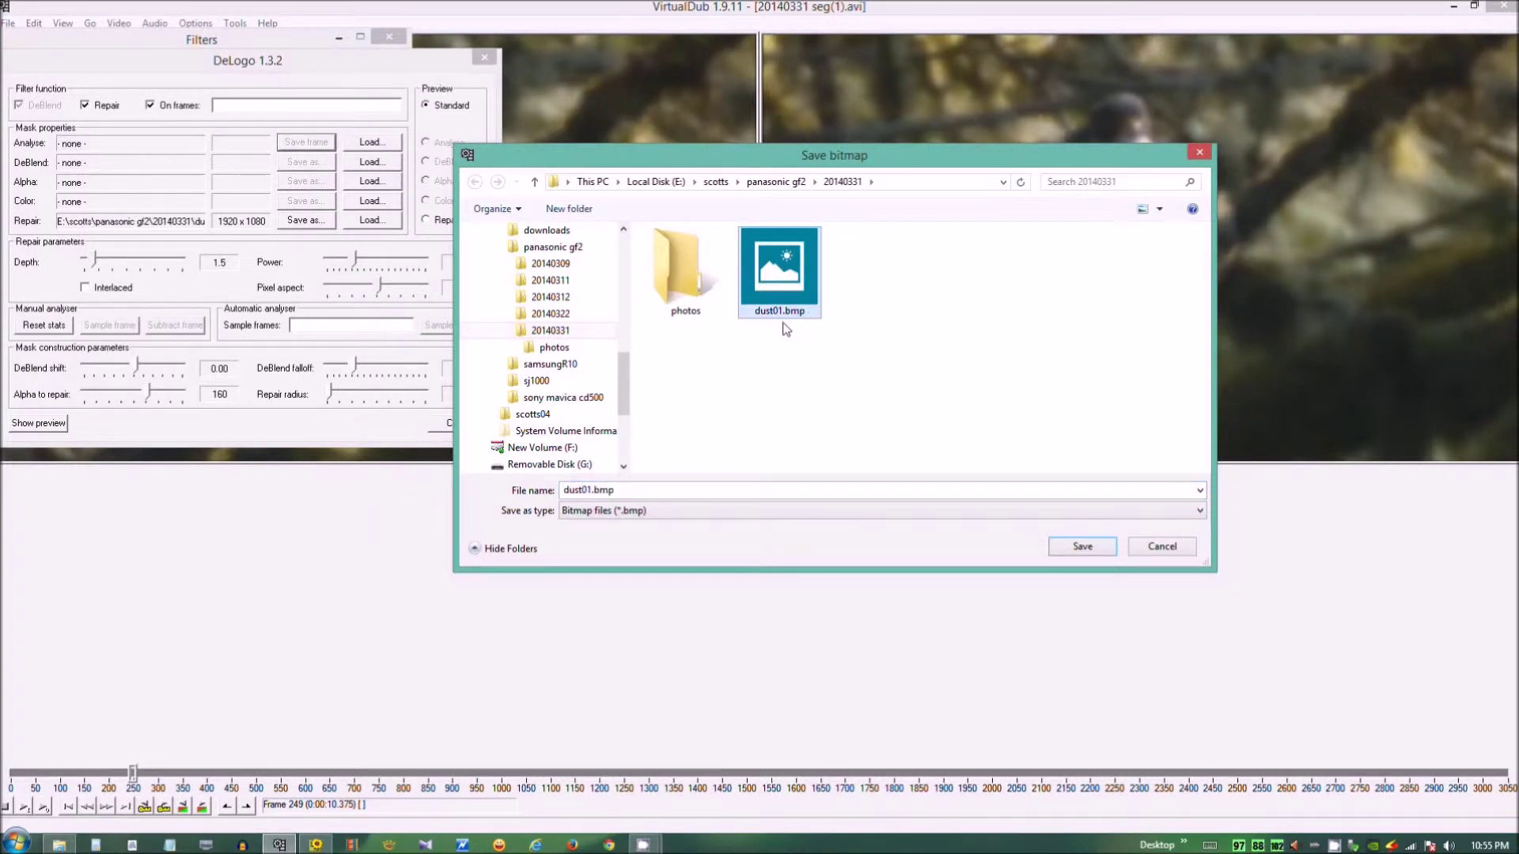
left_click(1064, 552)
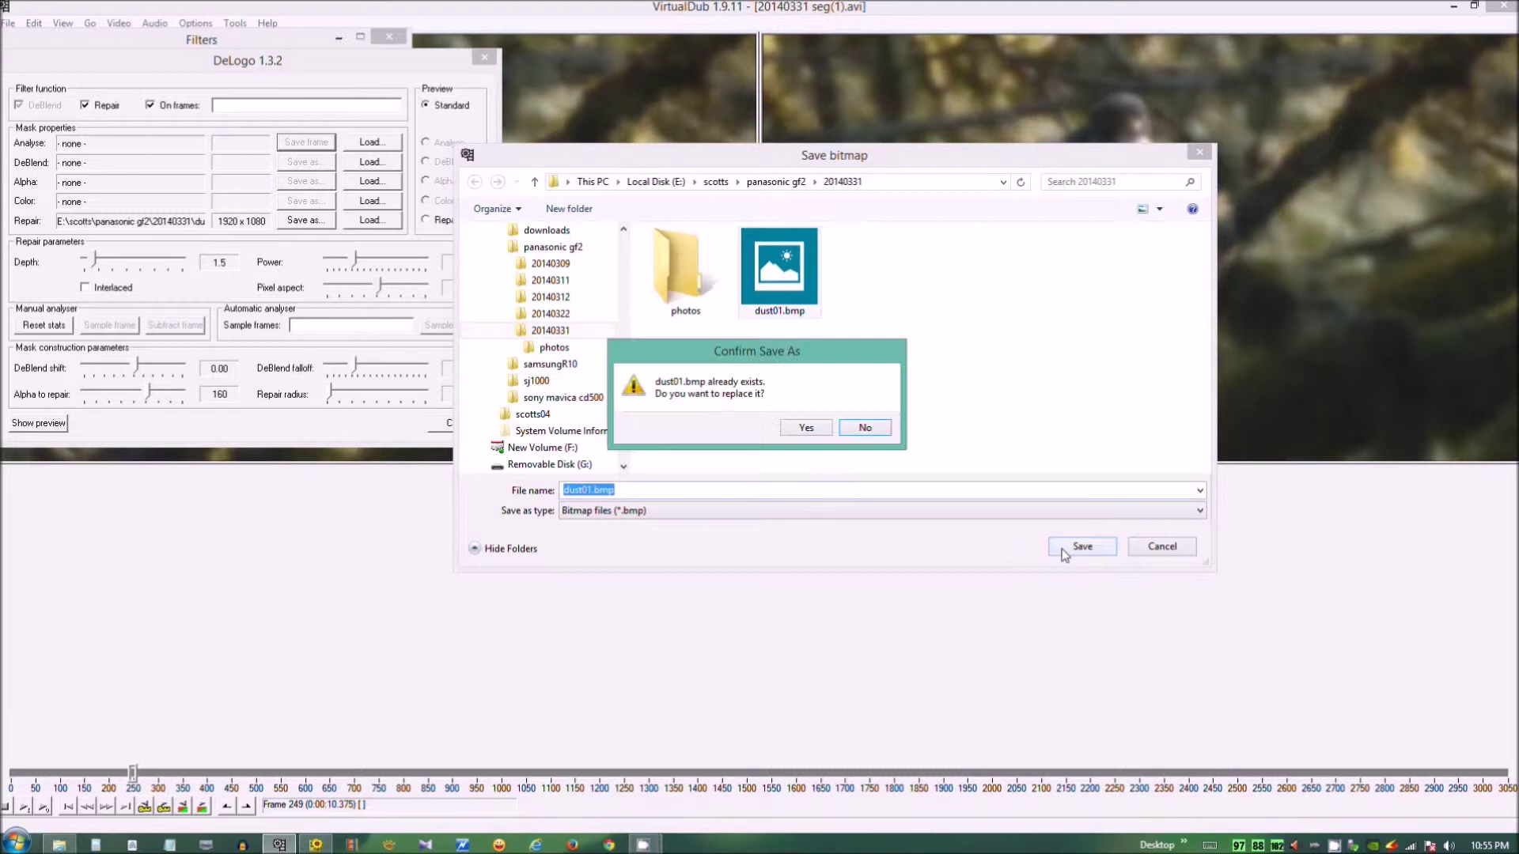
left_click(809, 430)
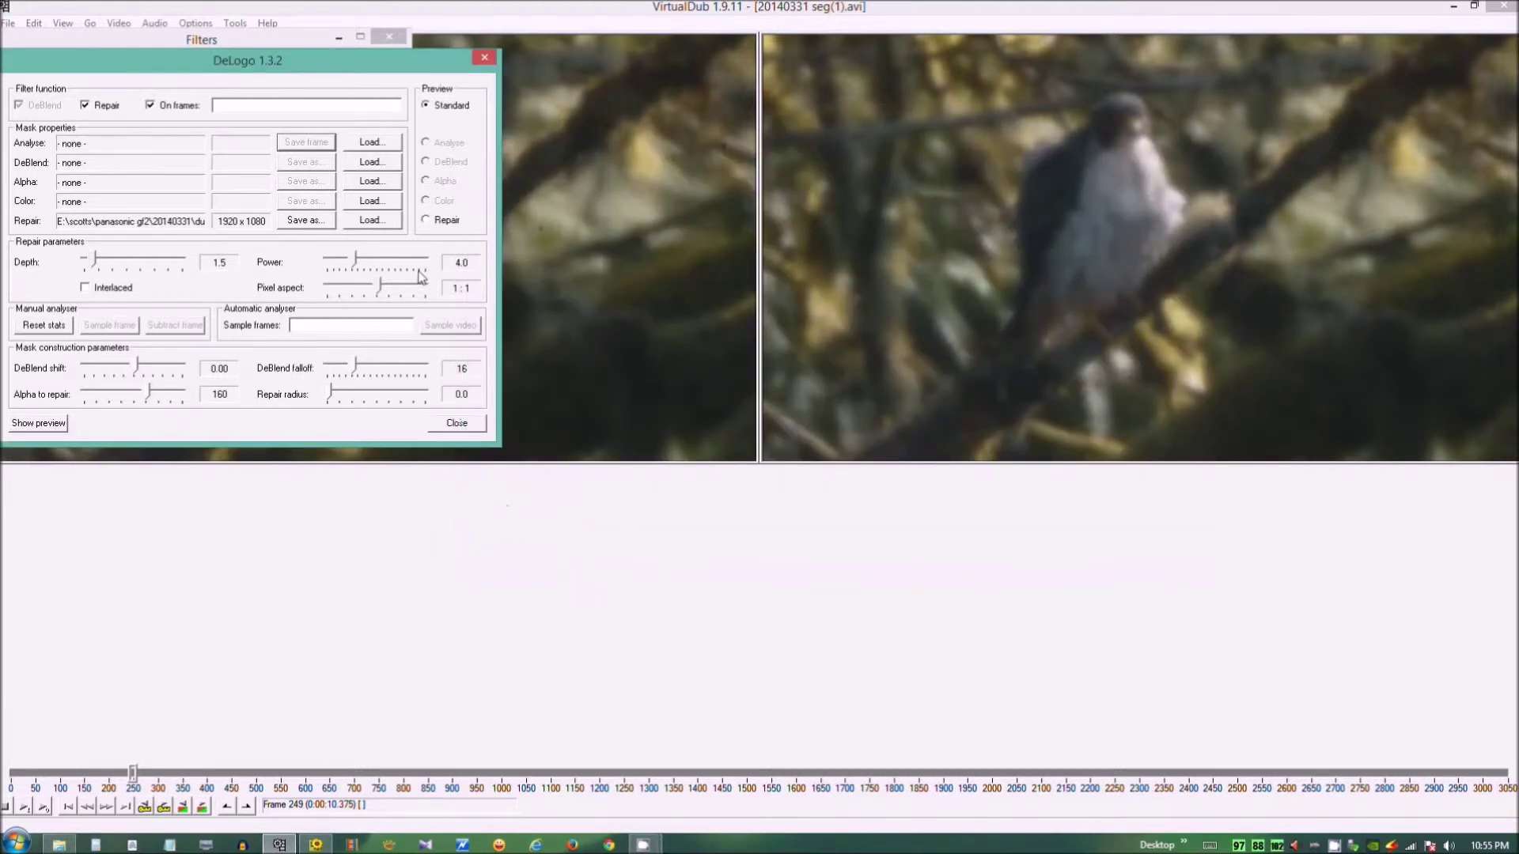
- Reload the newly saved dust01.bmp in Photoshop Elements and set the foreground colour to FF0000
left_click(316, 844)
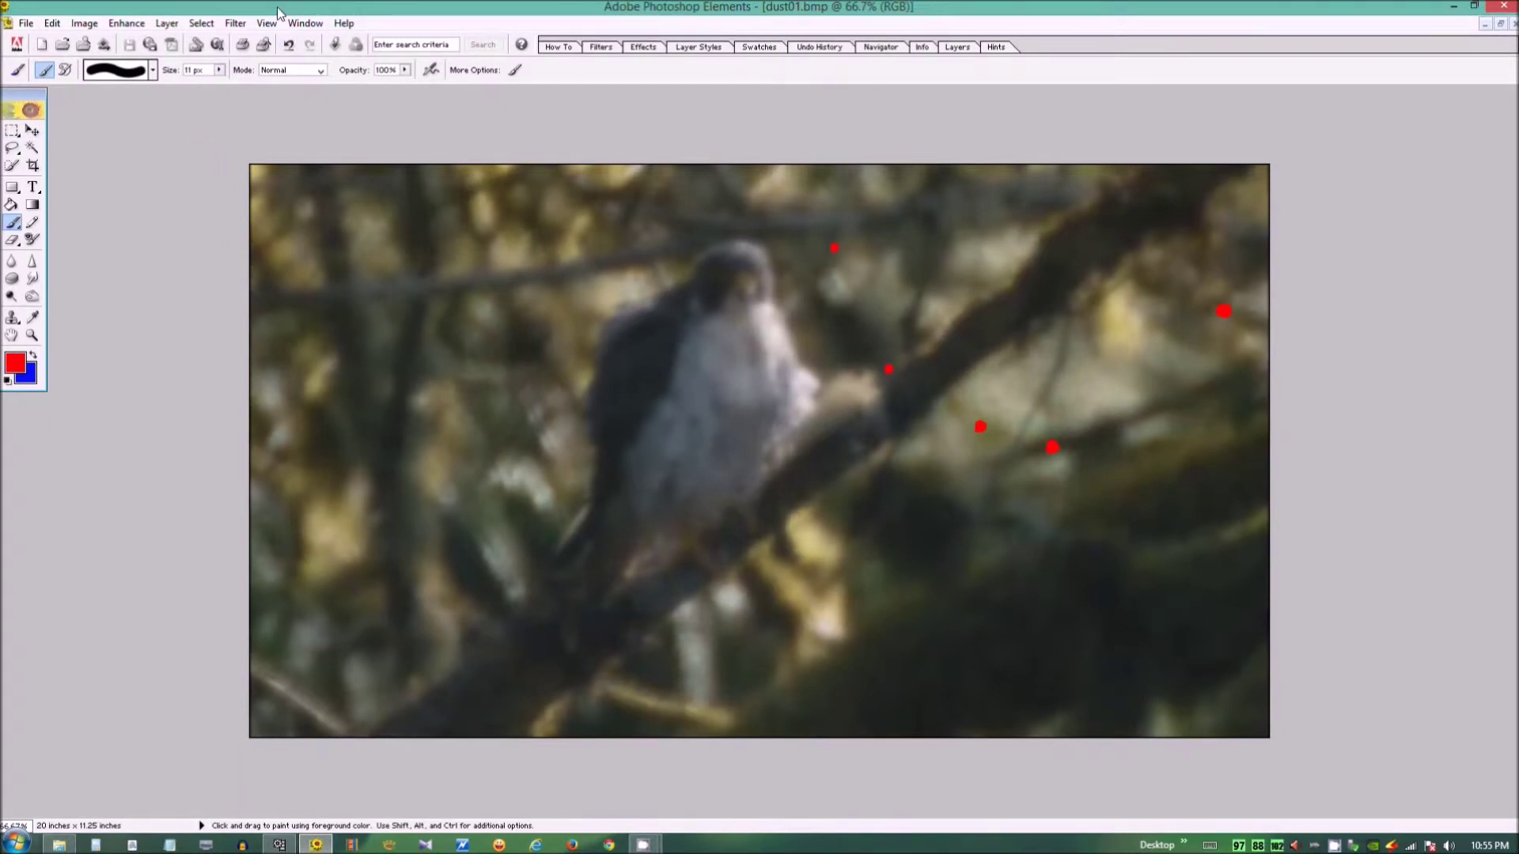
left_click(29, 27)
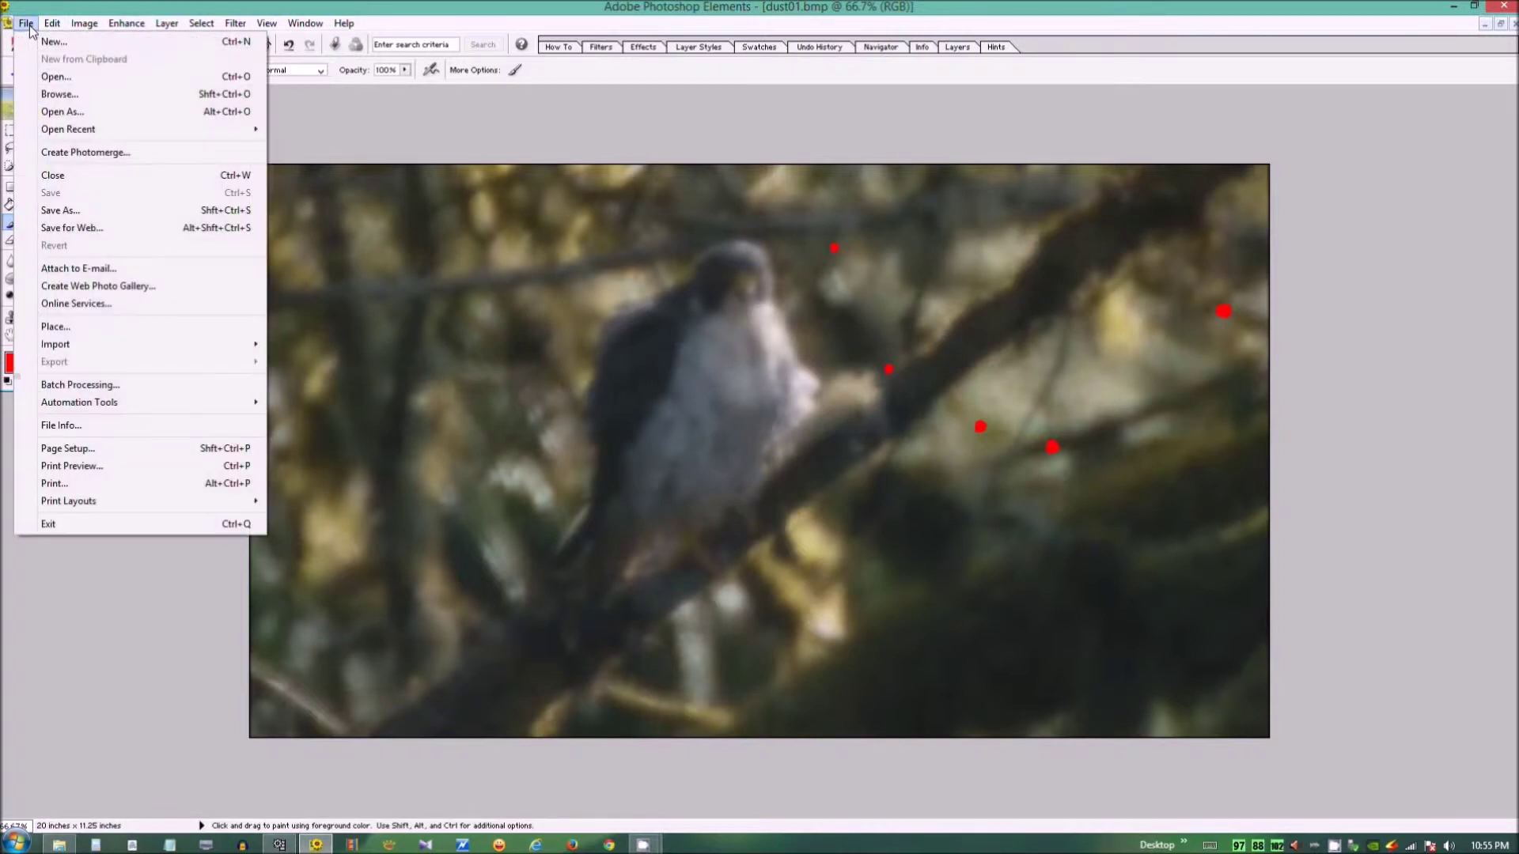
mouse_move(235, 130)
left_click(324, 131)
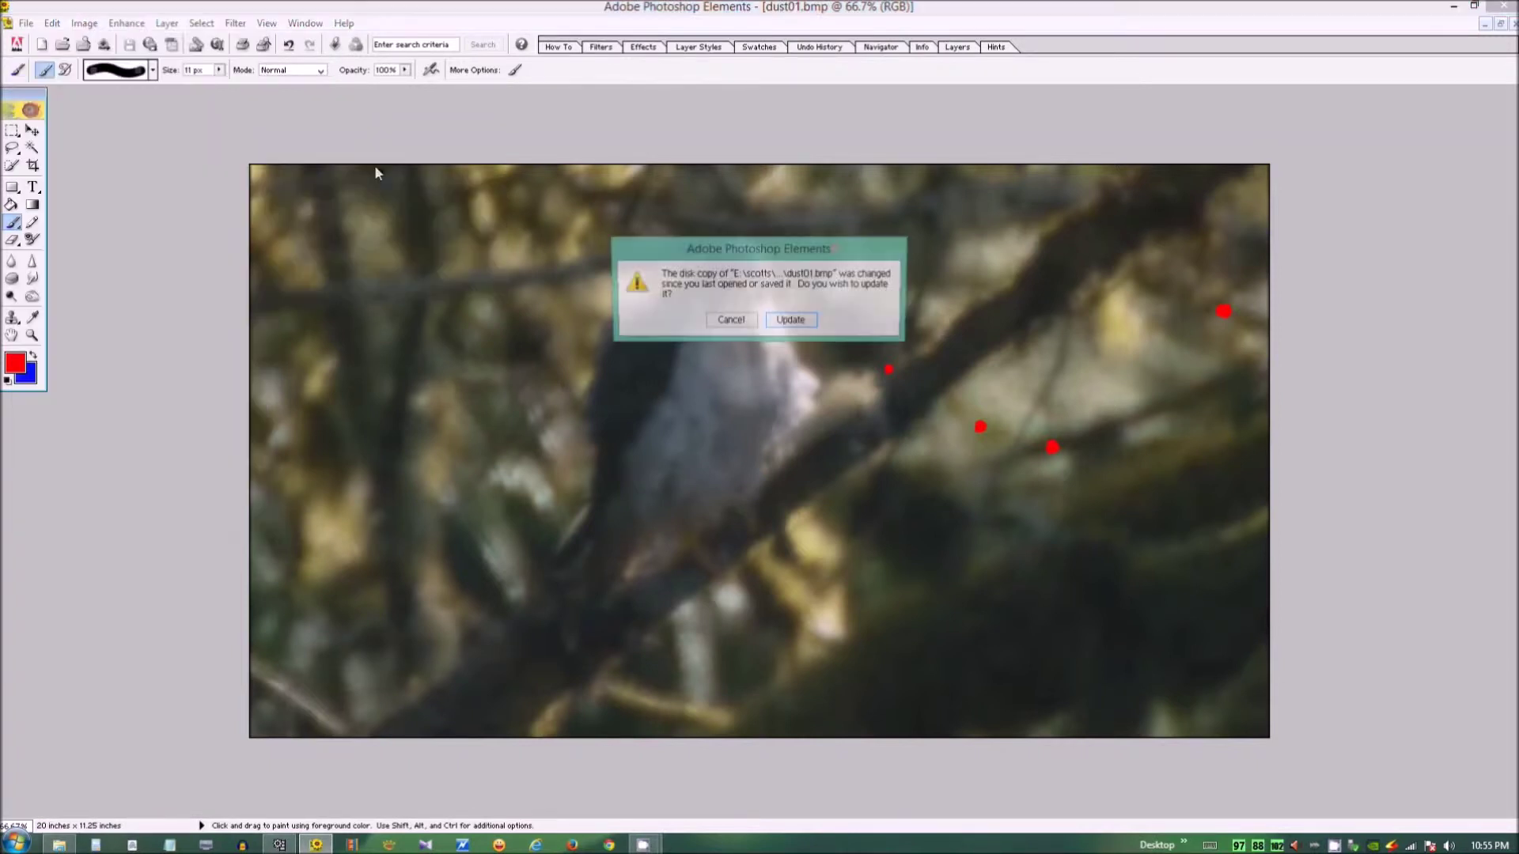
left_click(795, 321)
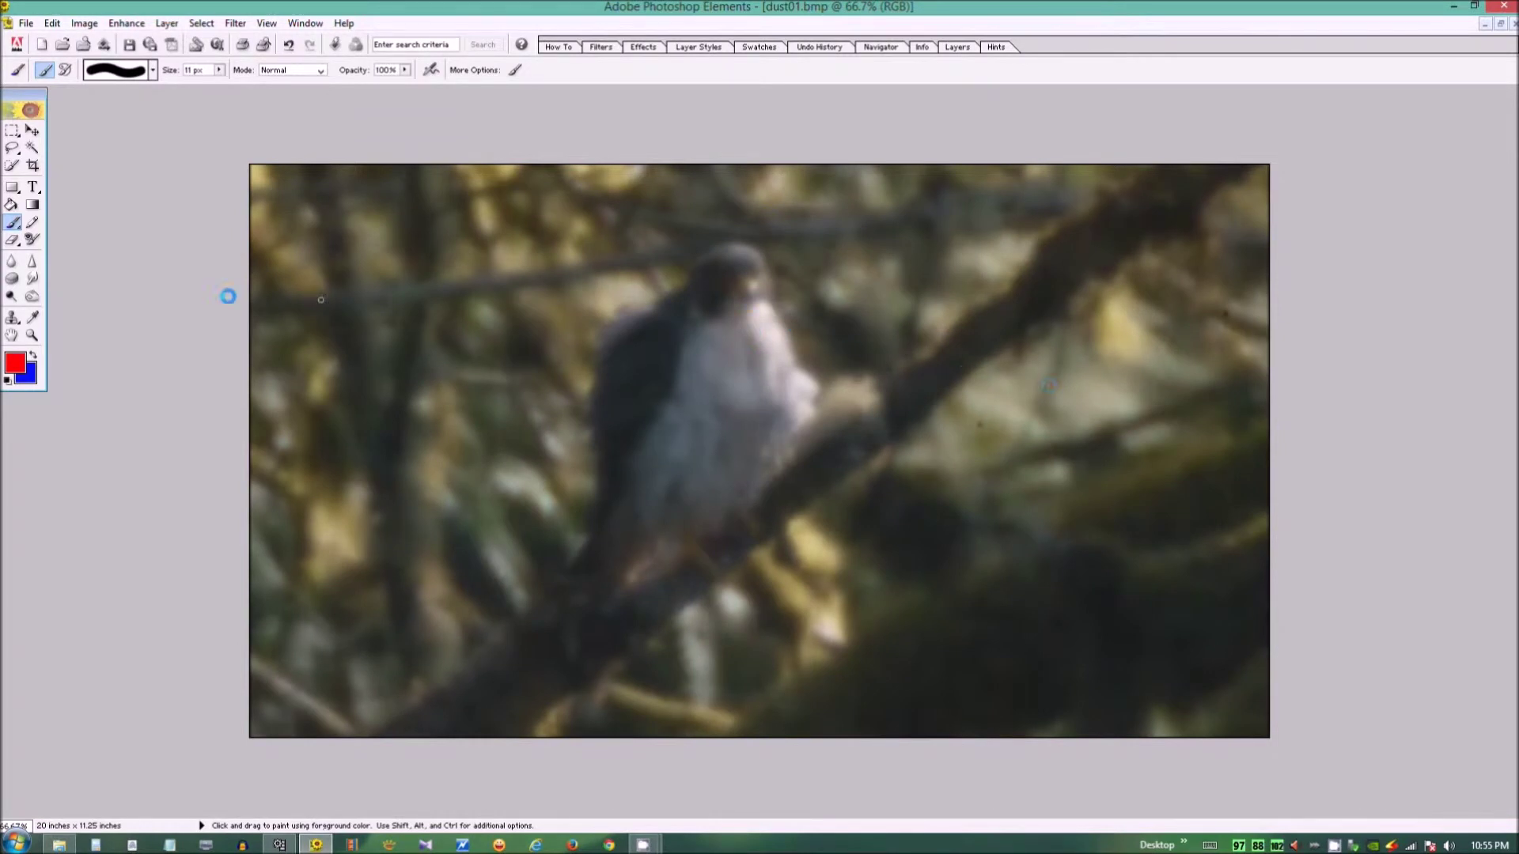
left_click(15, 363)
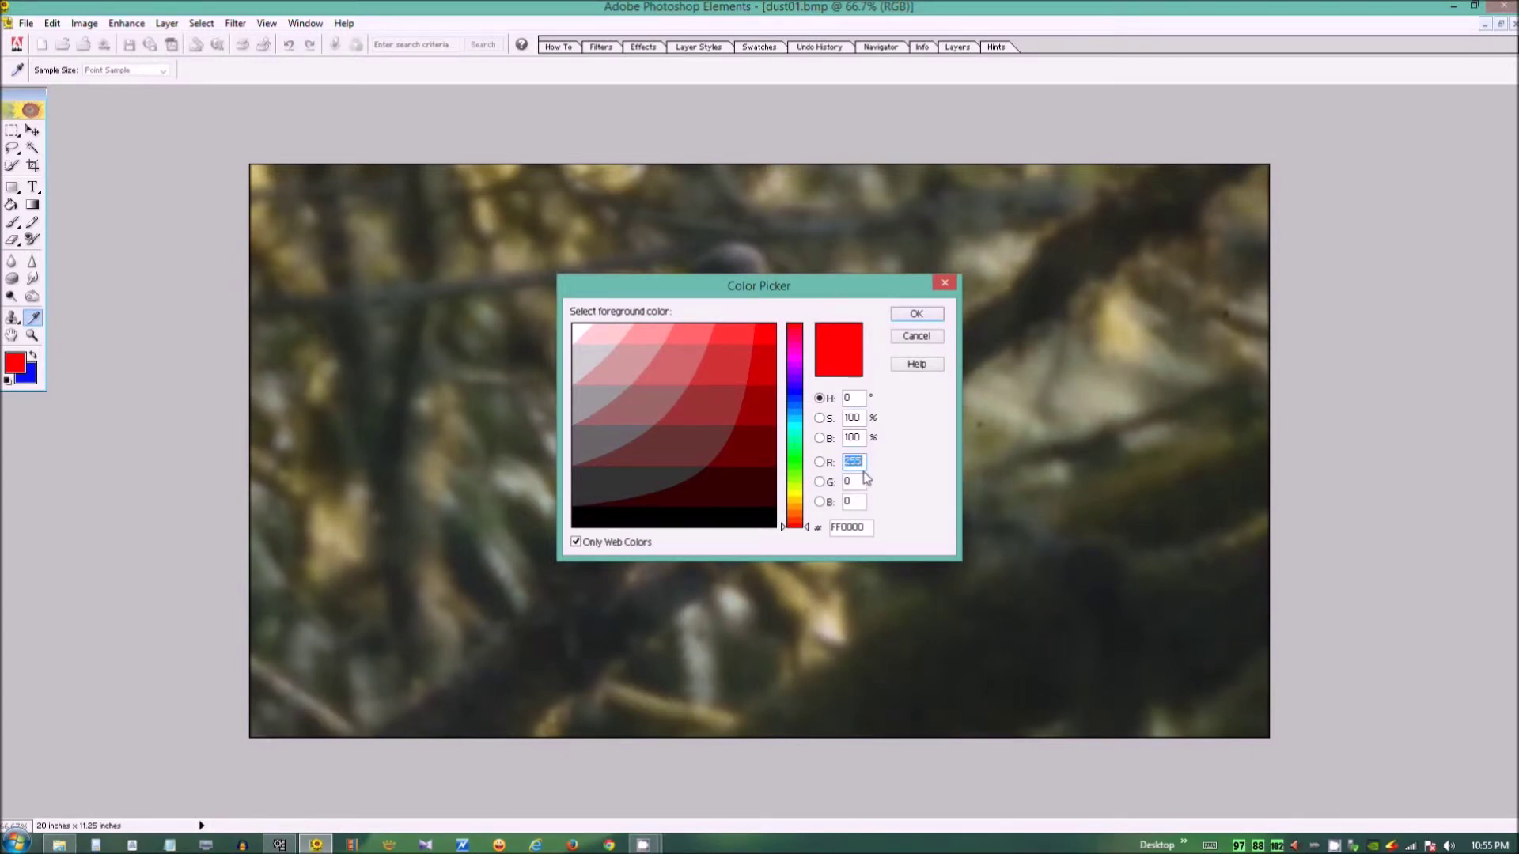
- Paint red dots over two dust spots on dust01.bmp, save it, and return to VirtualDub
left_click(930, 315)
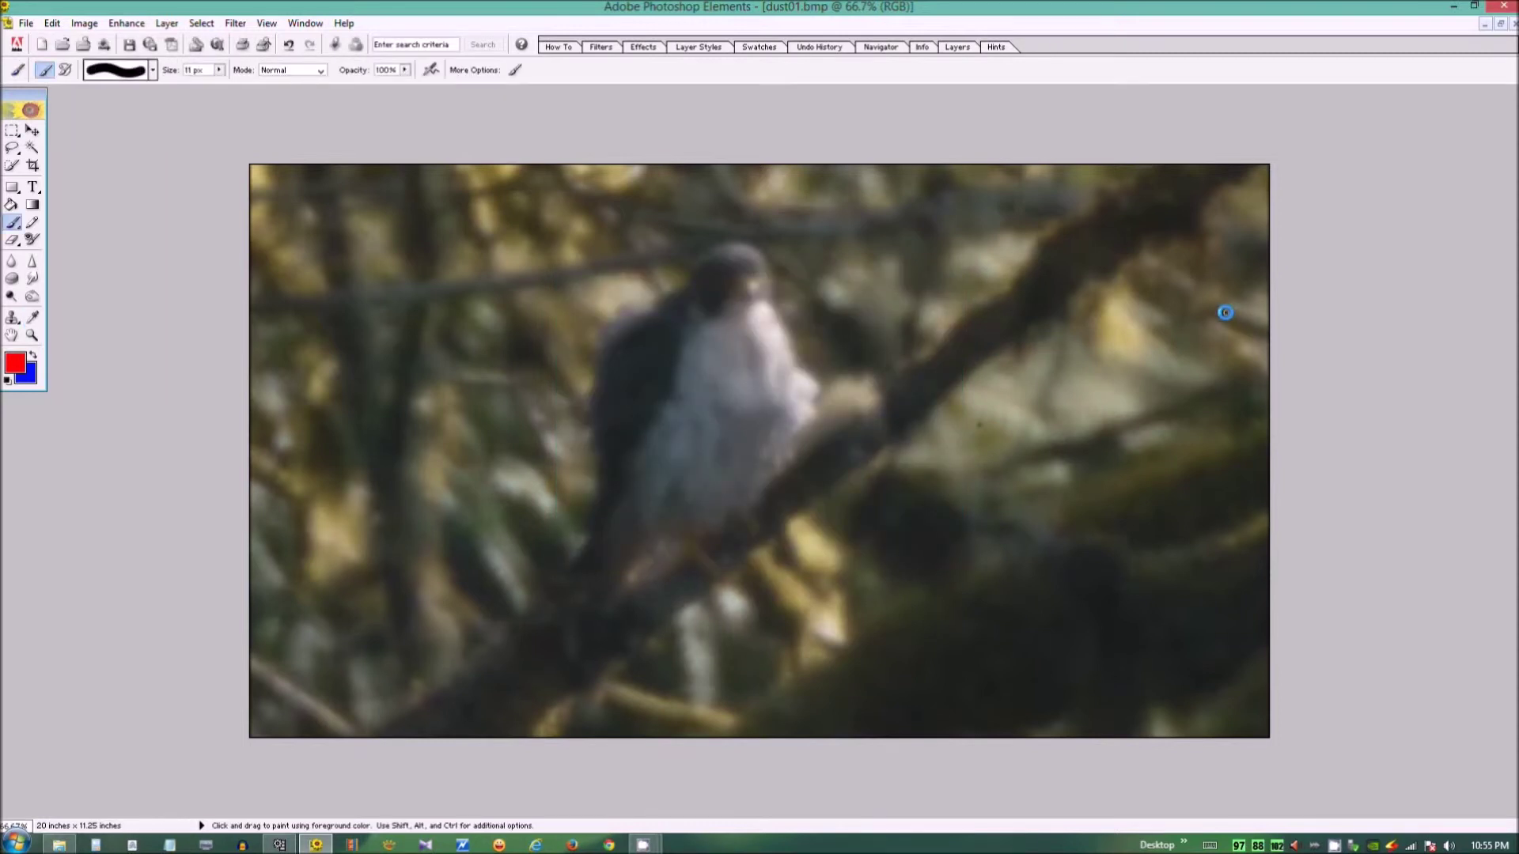
left_click_drag(1225, 312, 1225, 317)
left_click(833, 250)
left_click(130, 45)
left_click(279, 845)
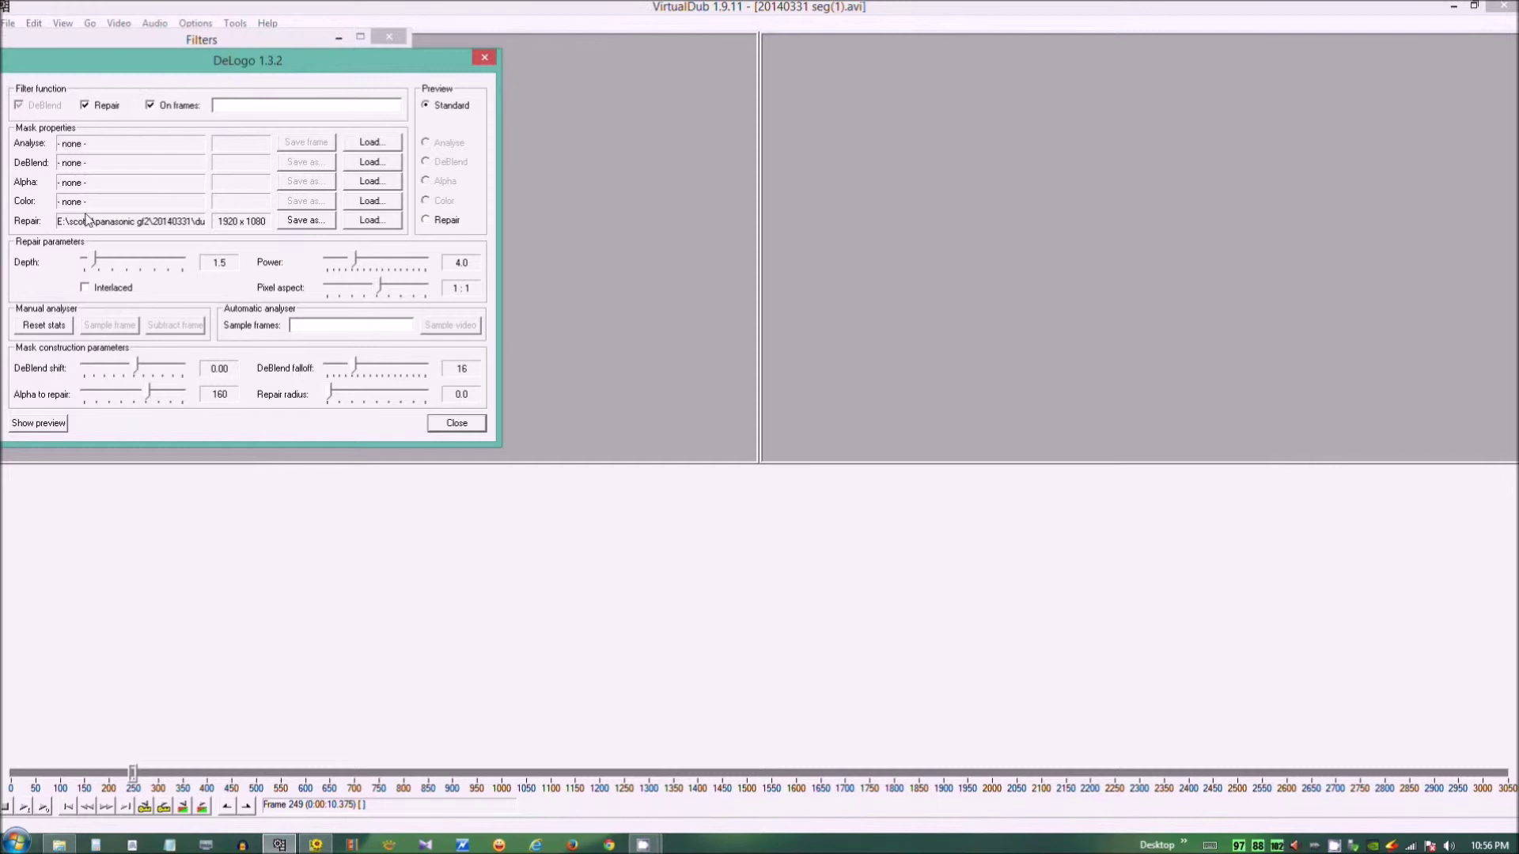
- Load the edited dust01.bmp as DeLogo's Repair mask at 1920 x 1080
left_click(370, 220)
left_click(783, 279)
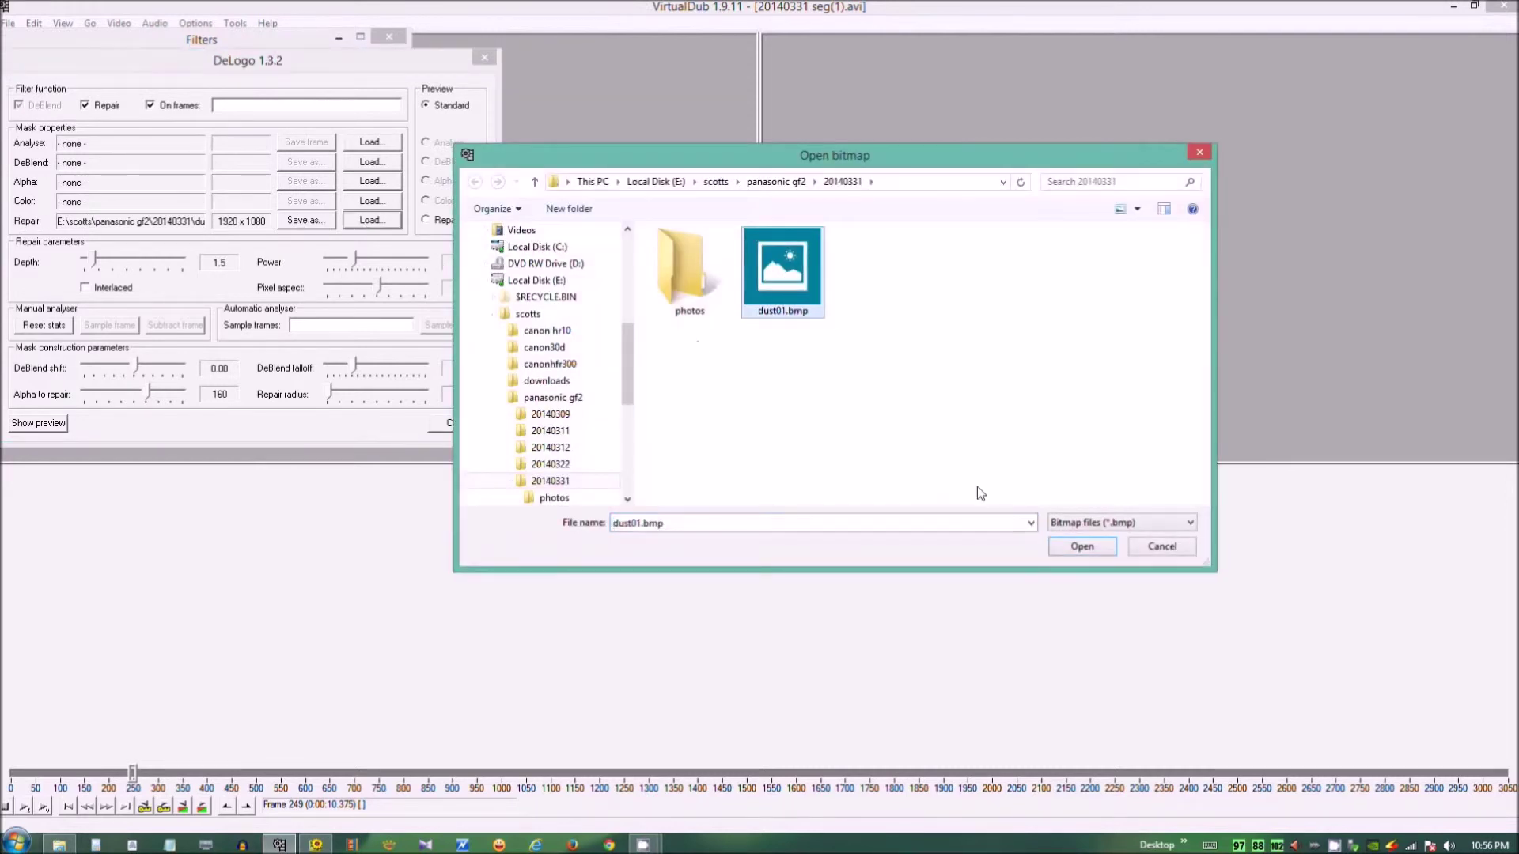
left_click(1081, 547)
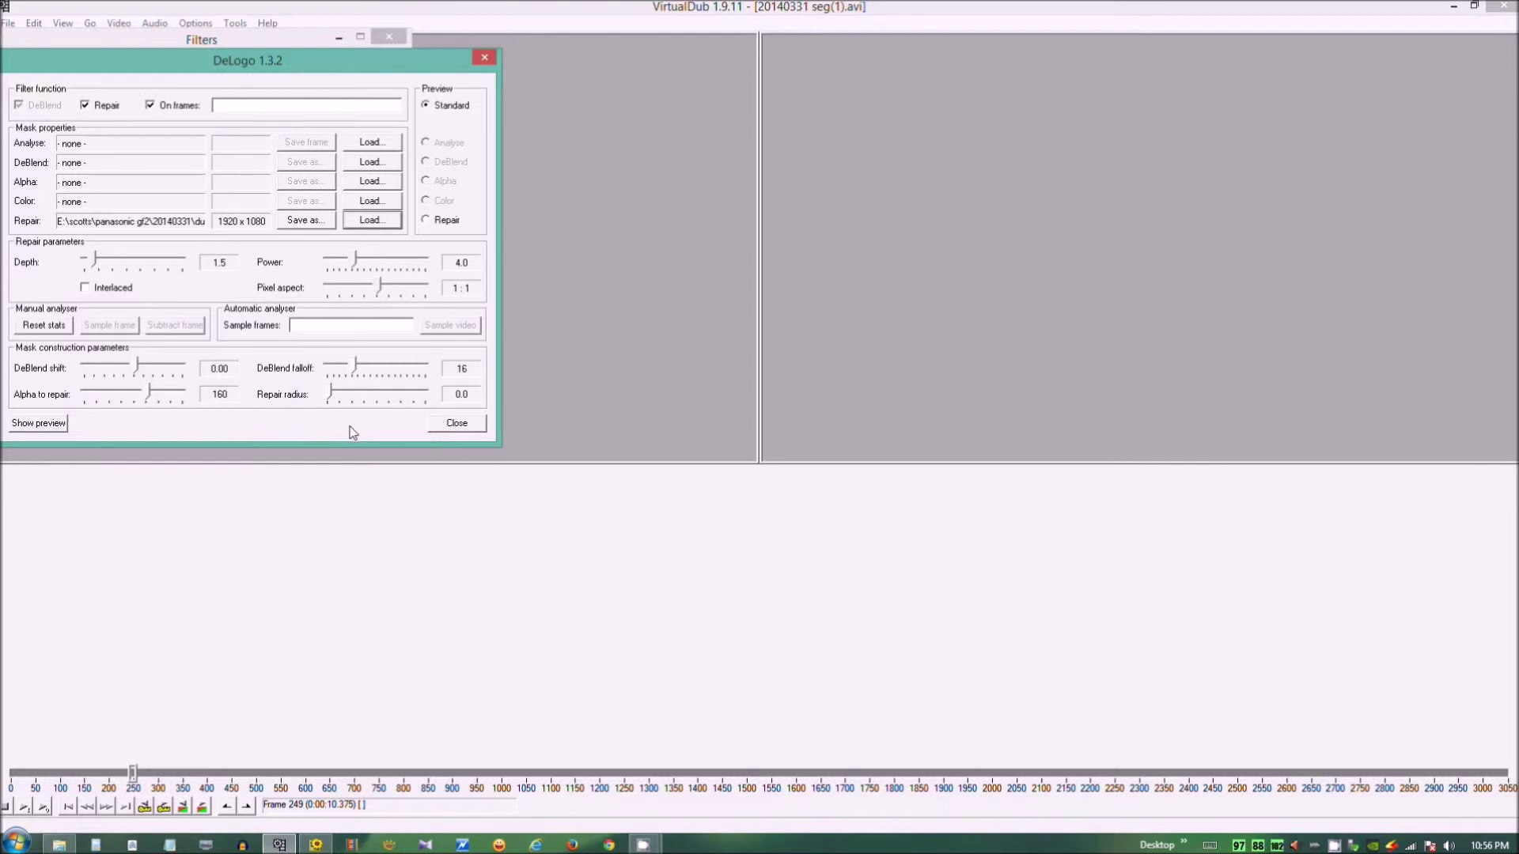
- Close the DeLogo settings and play the falcon video with the new mask, then stop
left_click(457, 424)
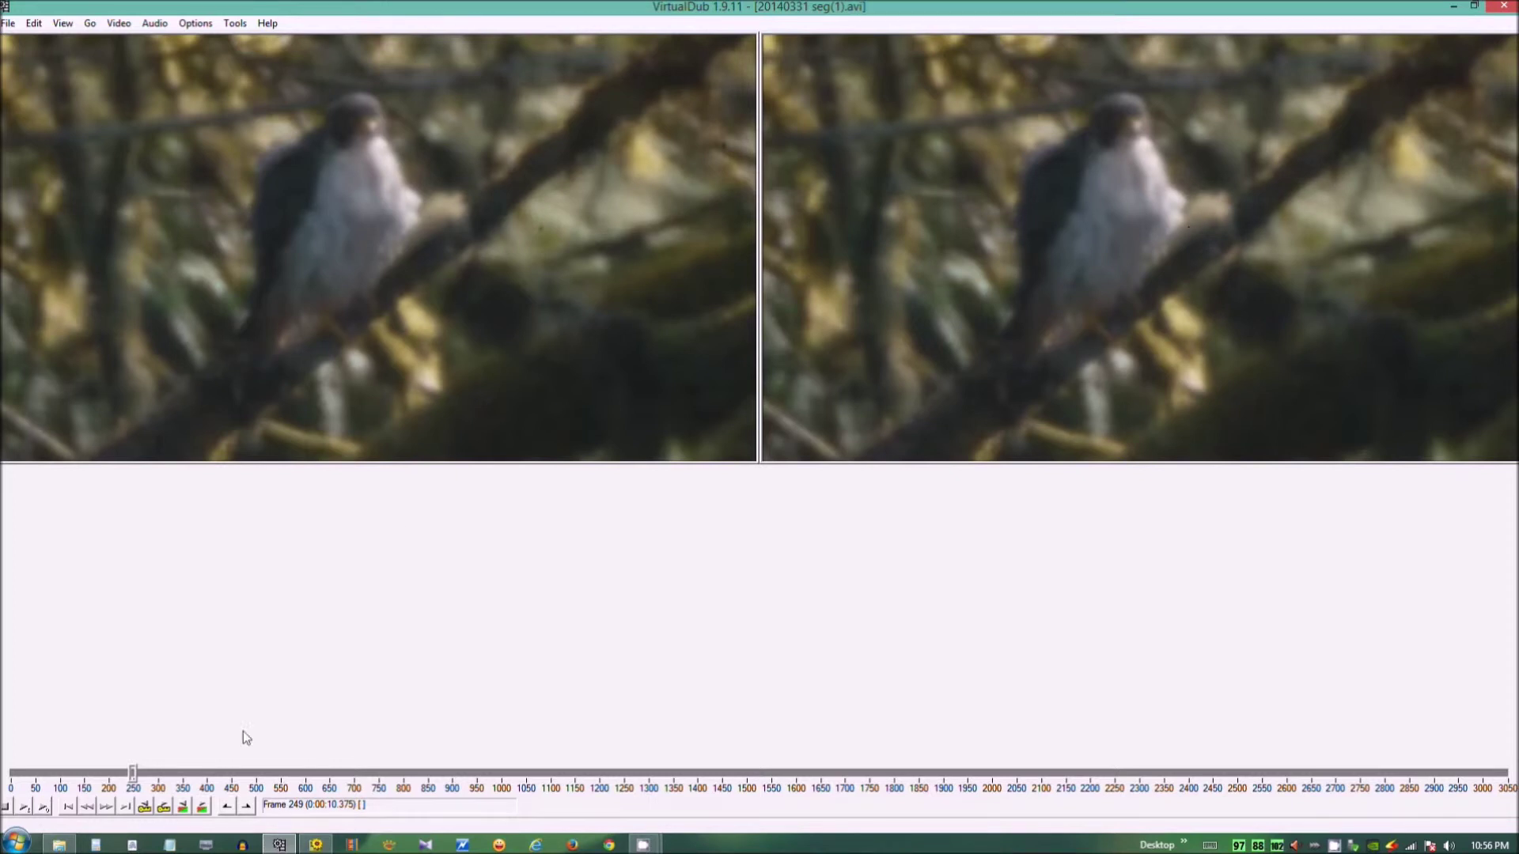
left_click(44, 806)
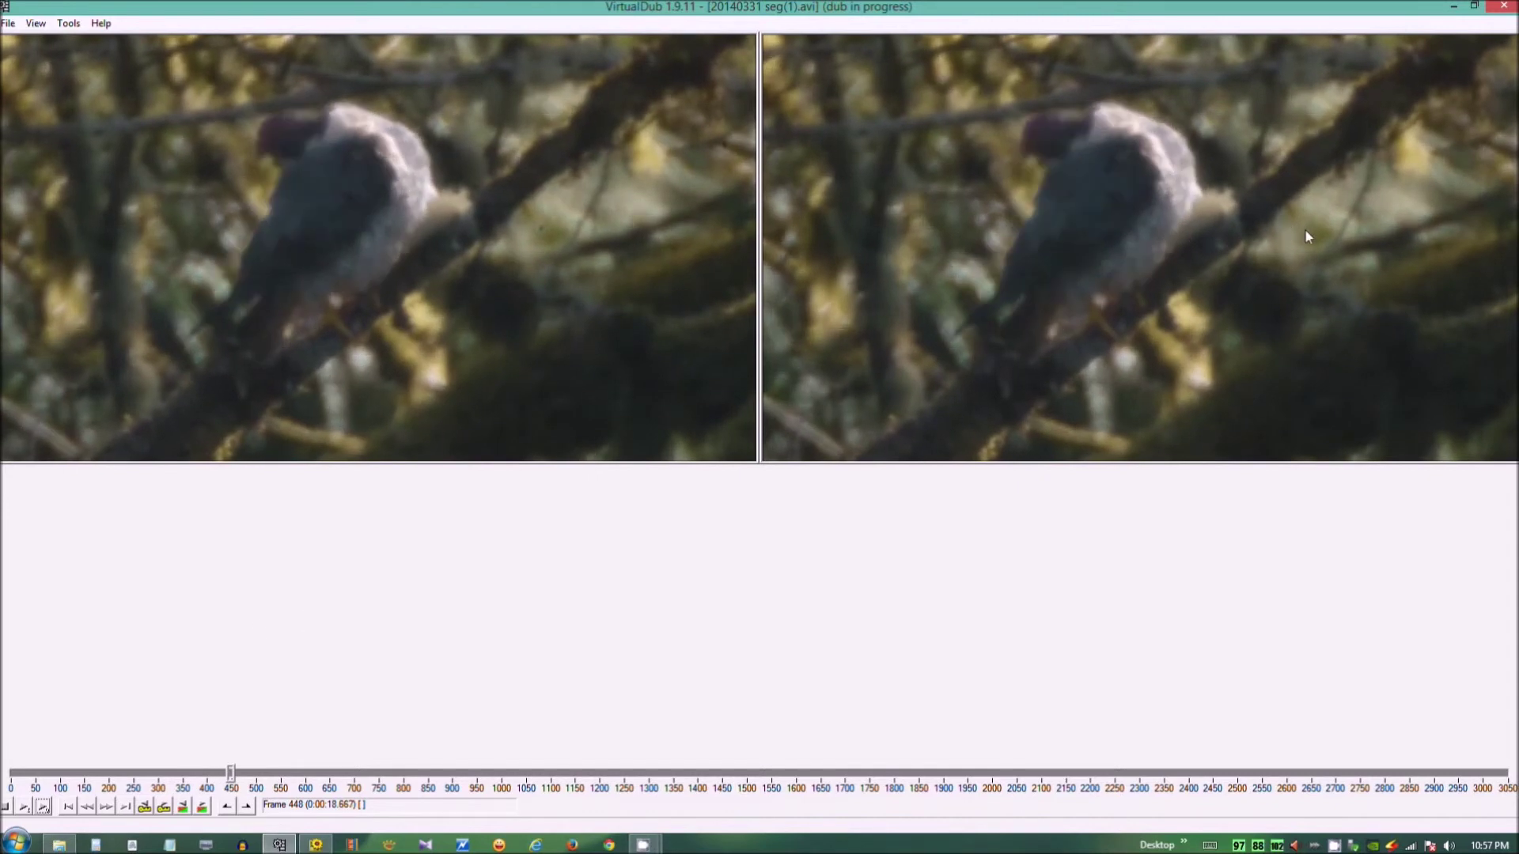
left_click(6, 805)
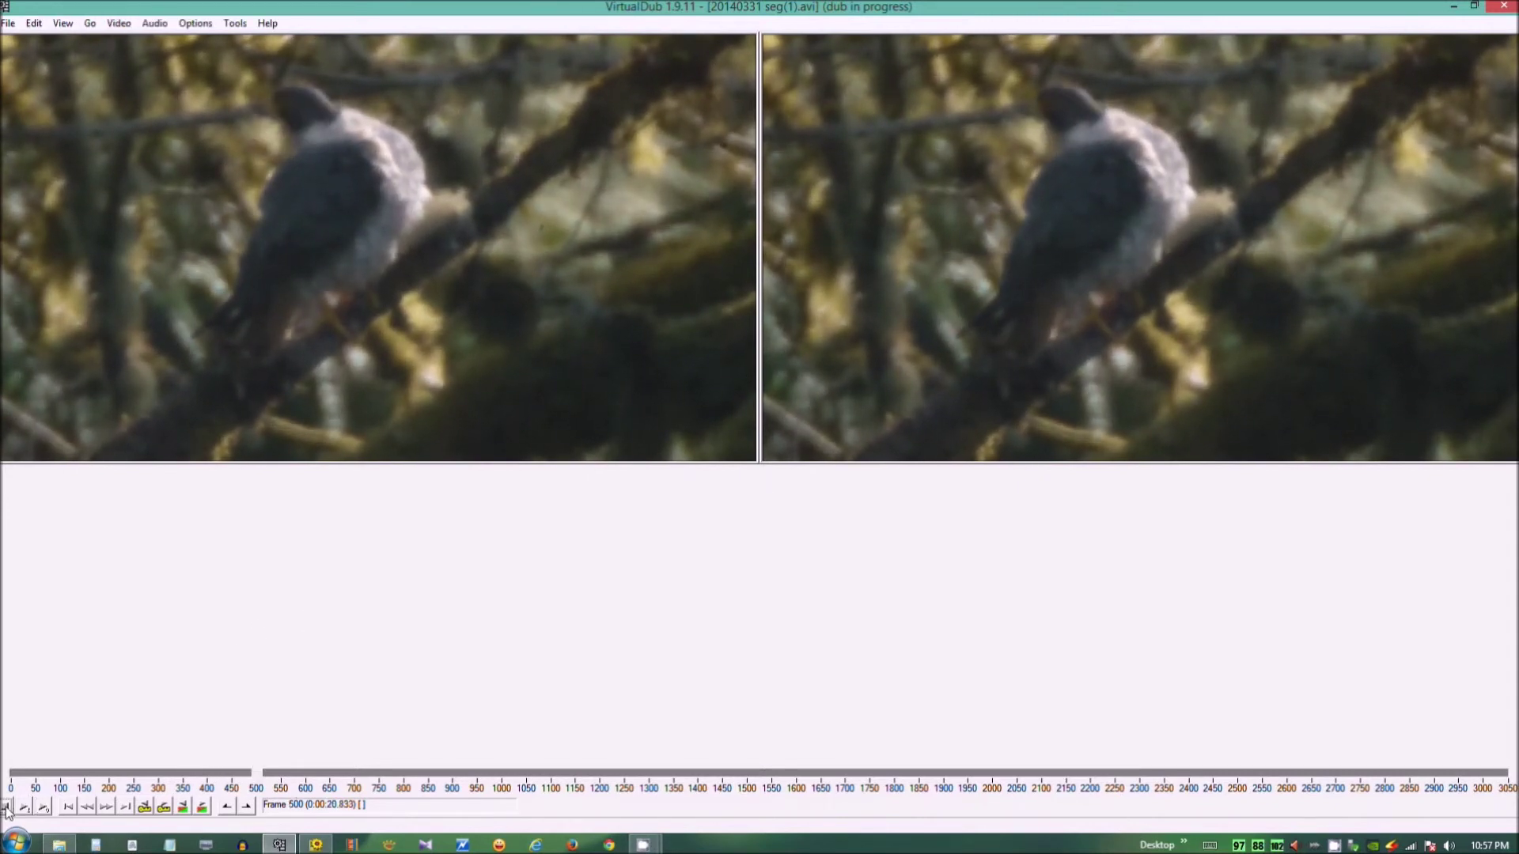
- Reopen the DeLogo 1.3.2 (Repair) settings, then go to Photoshop Elements to edit the mask
left_click(119, 23)
left_click(134, 42)
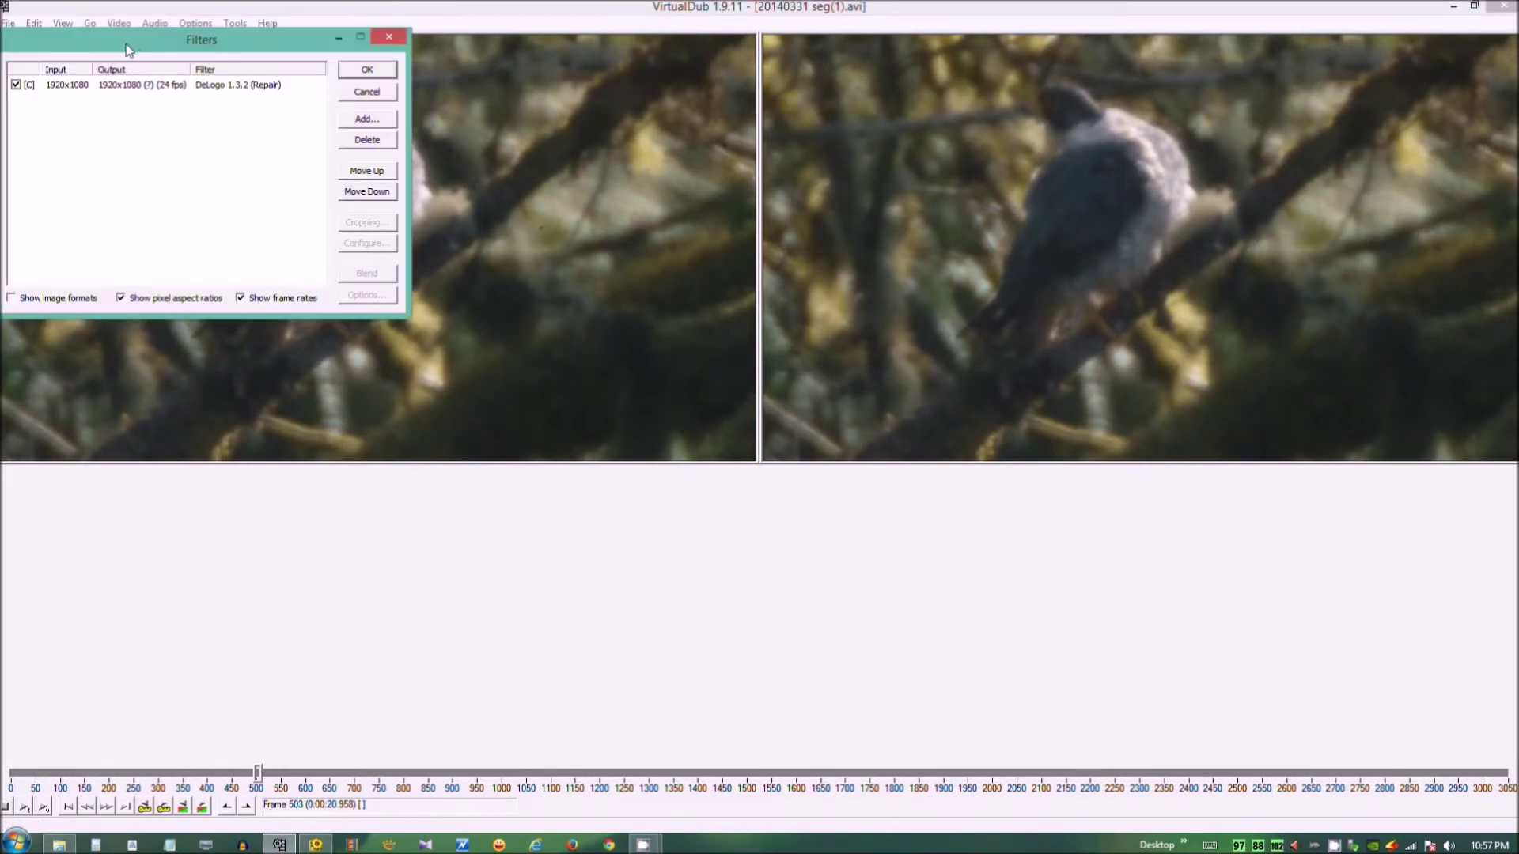
left_click(122, 87)
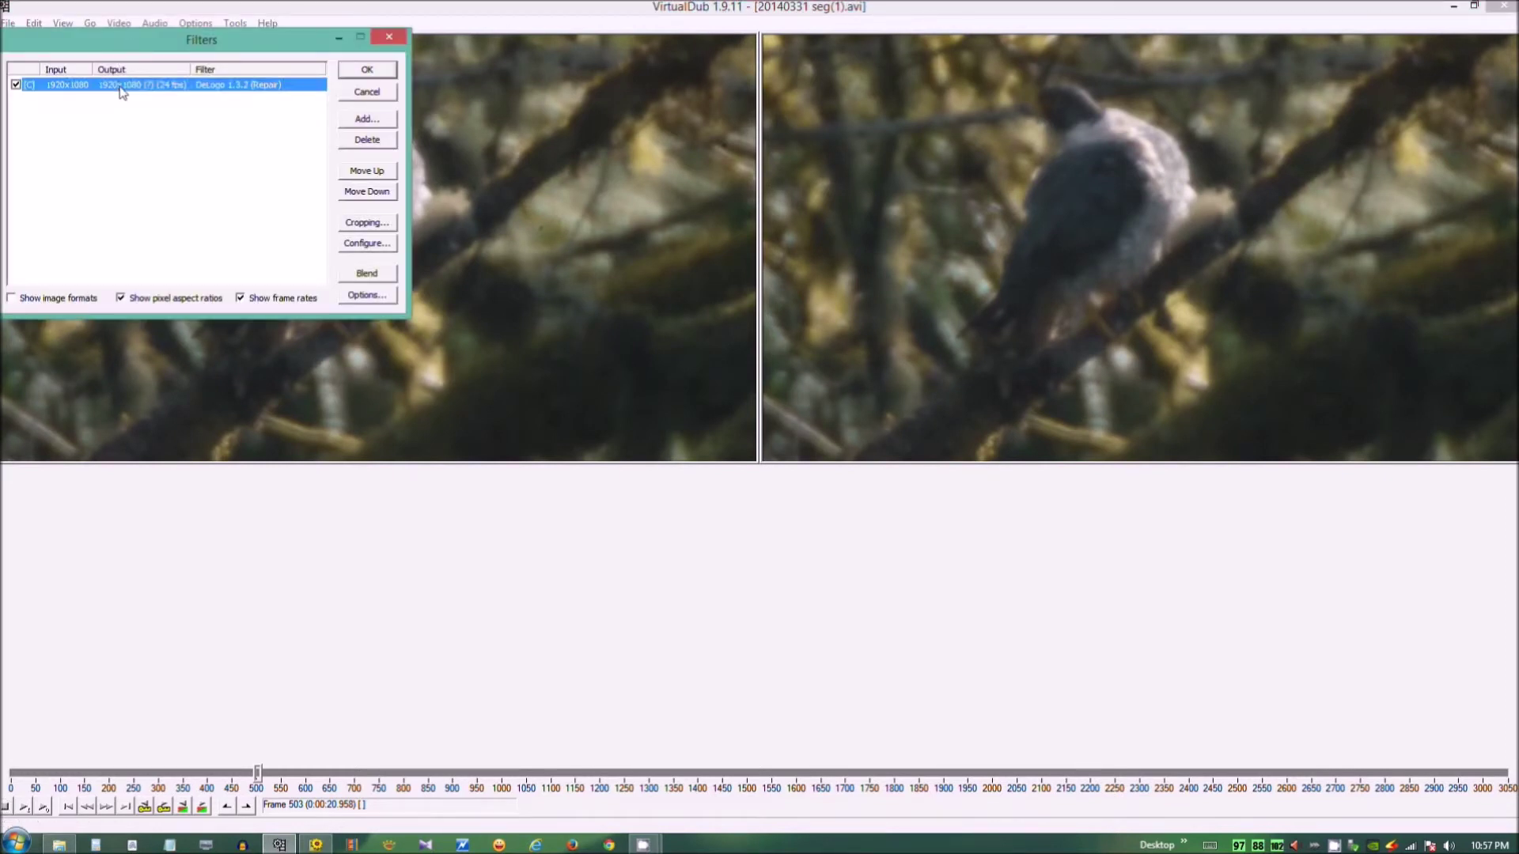
left_click(361, 243)
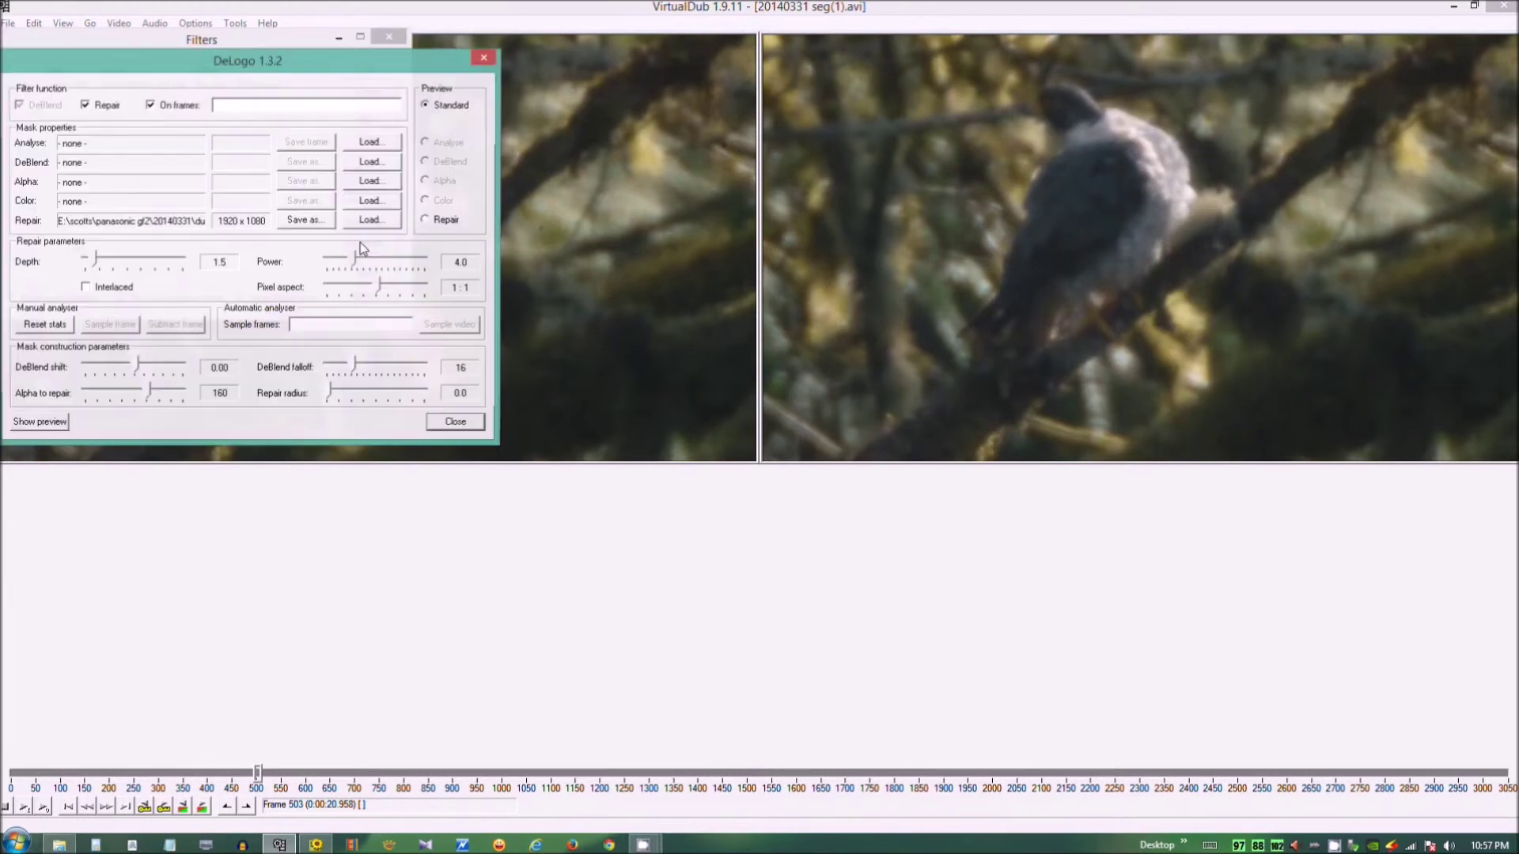
left_click(316, 845)
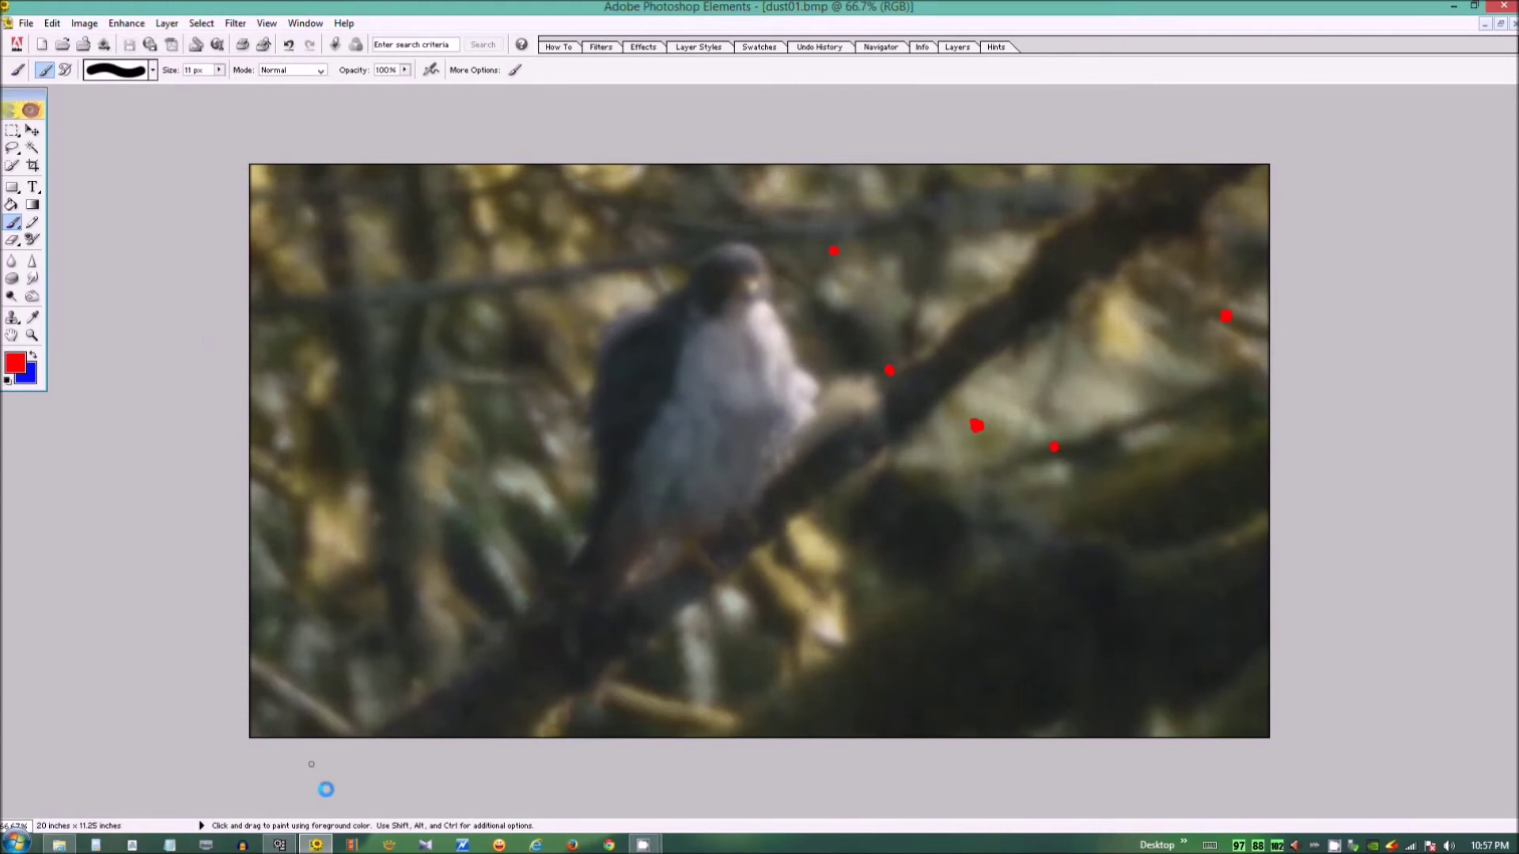
- Return to VirtualDub's DeLogo settings with the saved dust01.bmp mask
left_click(280, 845)
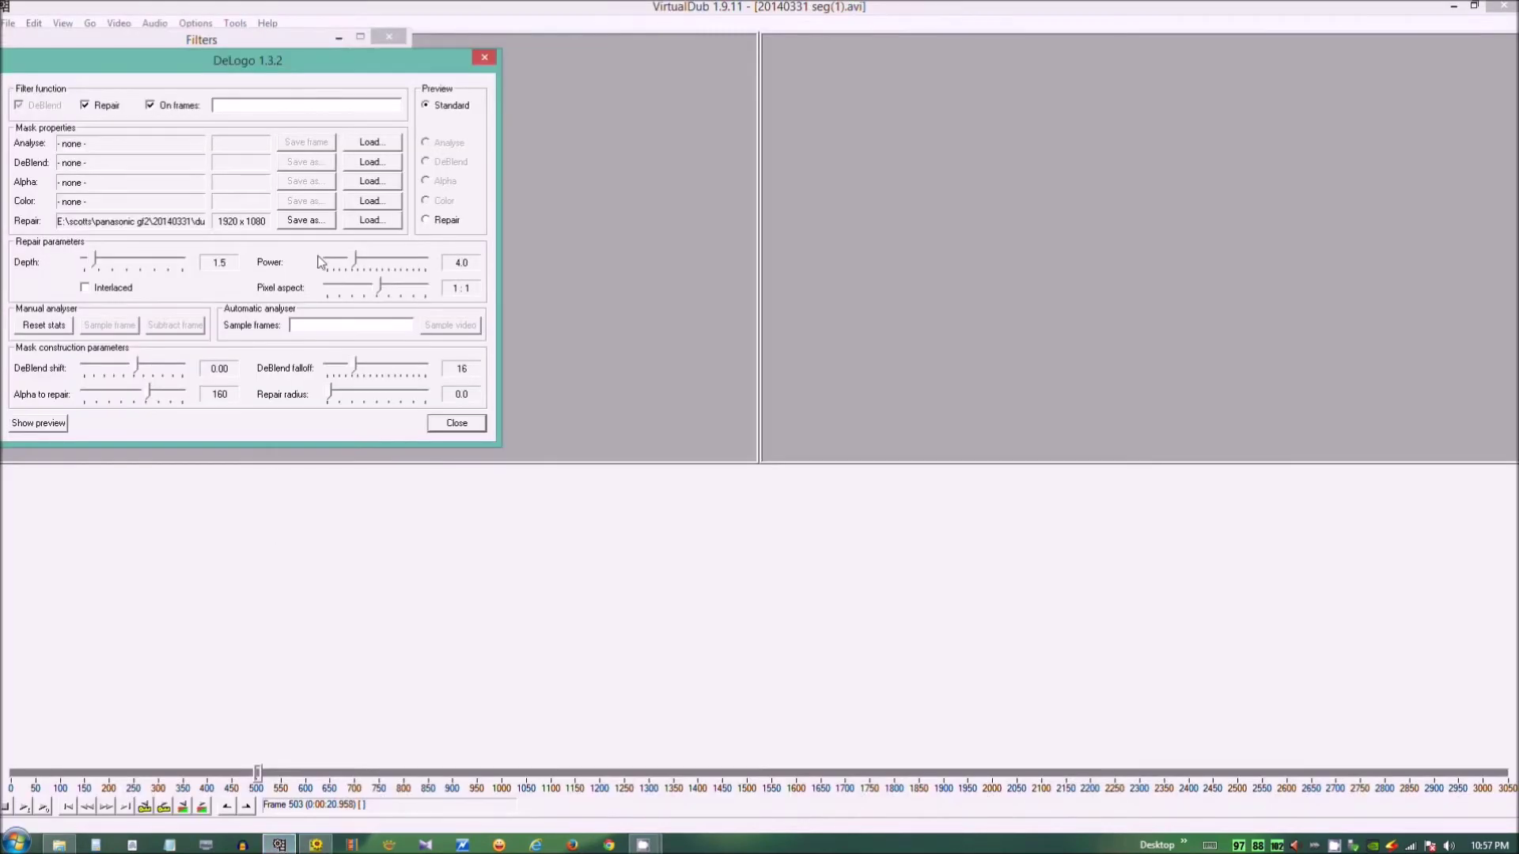
- Reload the edited dust01.bmp as the DeLogo Repair mask
left_click(368, 221)
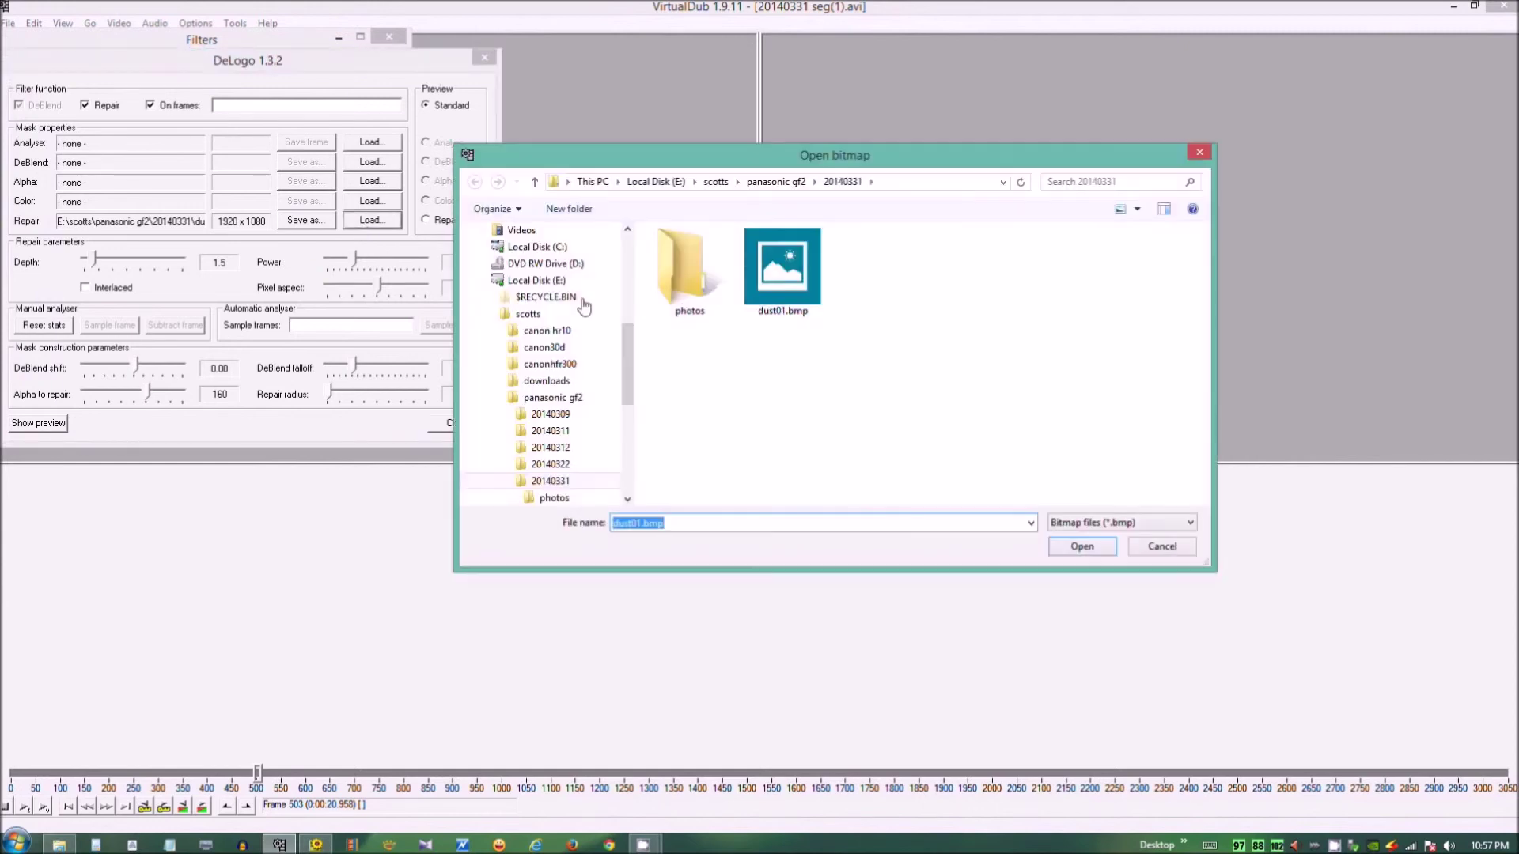
left_click(782, 273)
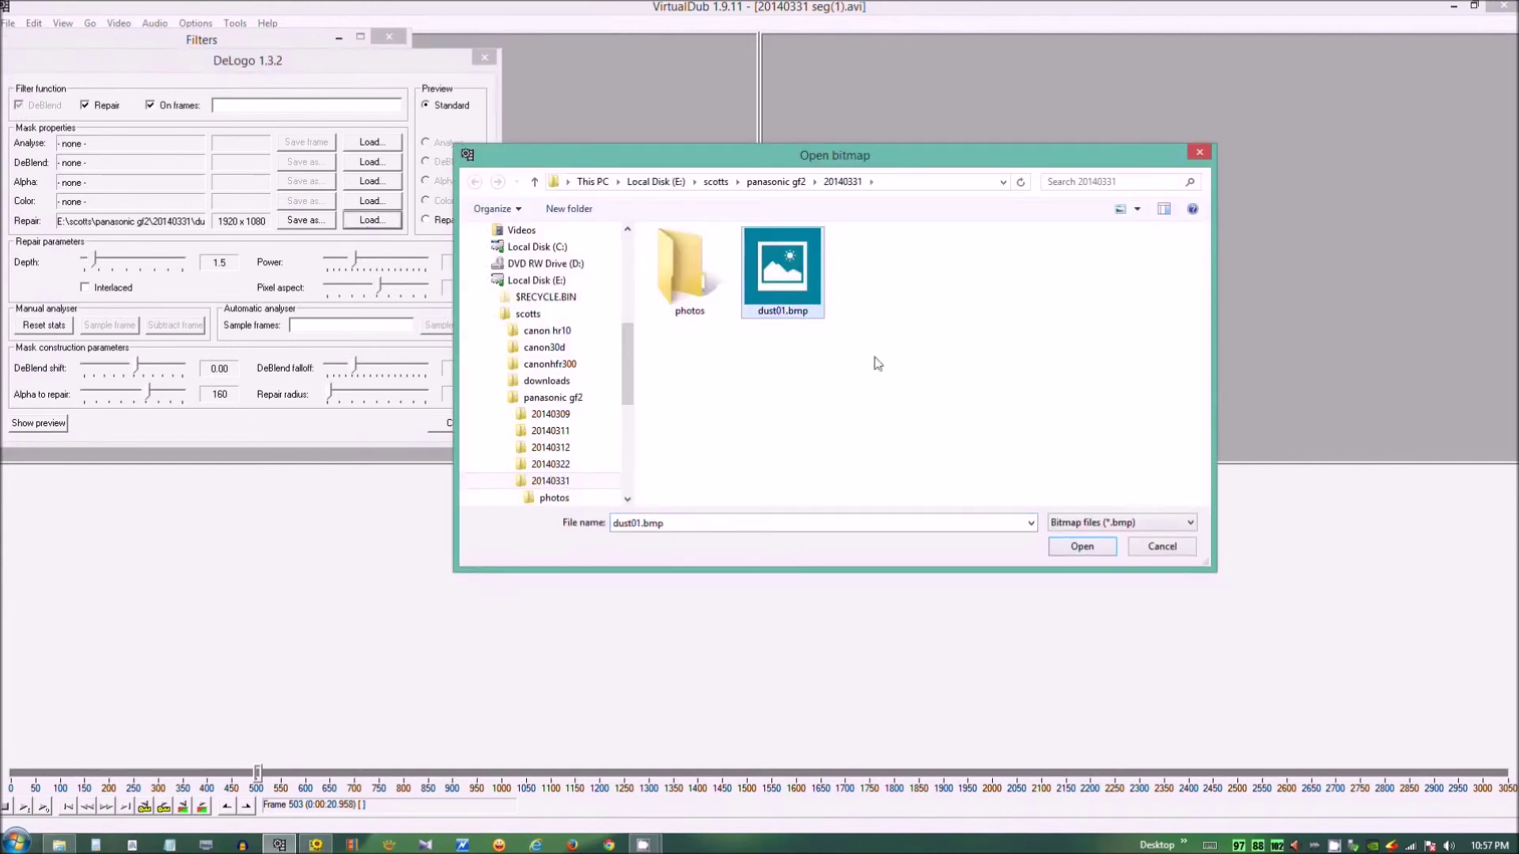
left_click(1082, 546)
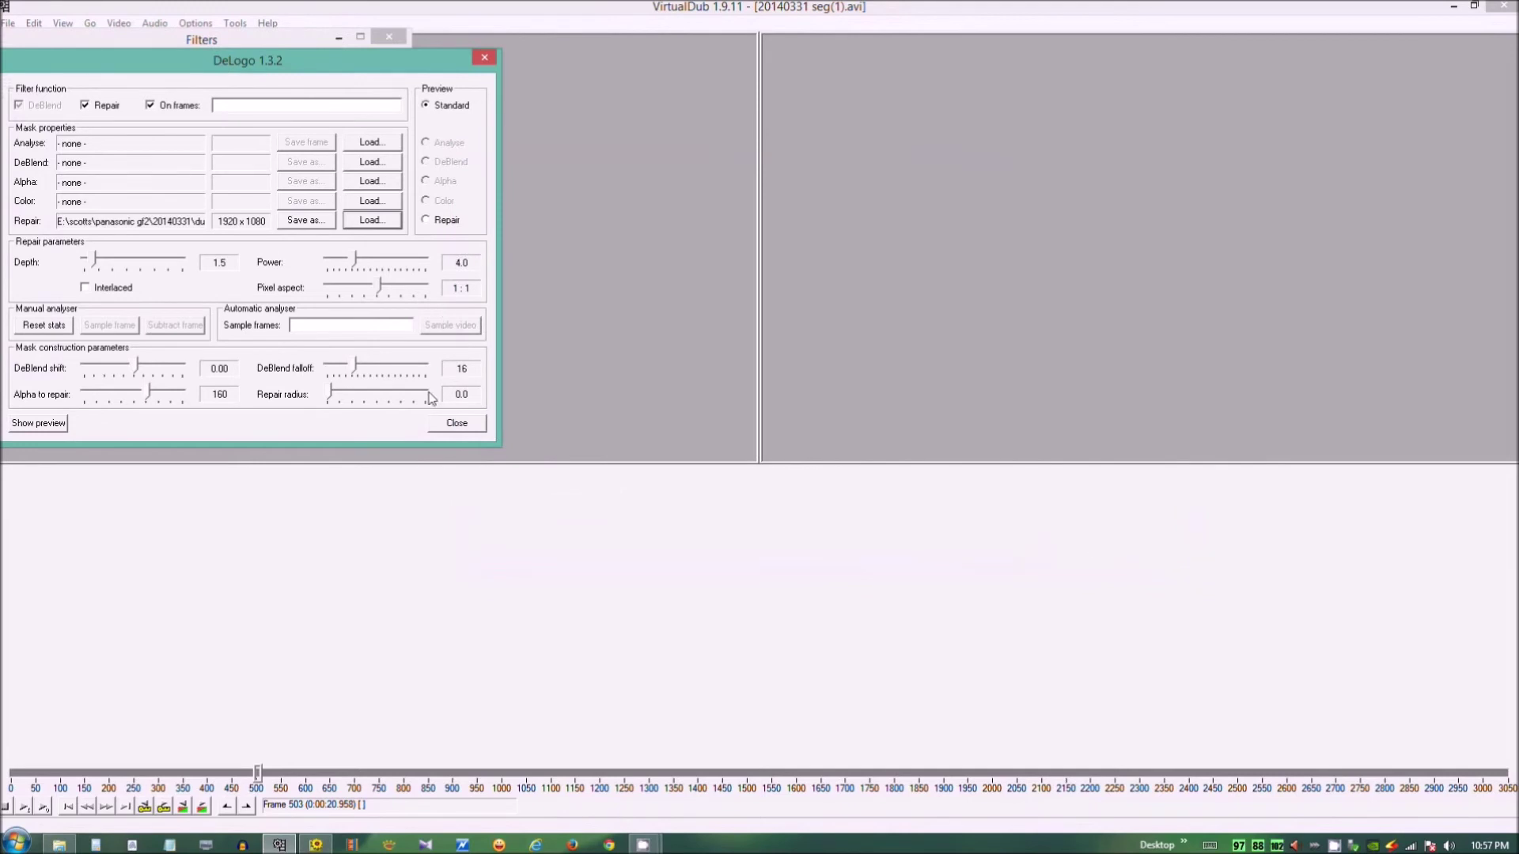
- Close the filter dialogs and preview the filtered falcon footage, stopping at frame 565
left_click(456, 425)
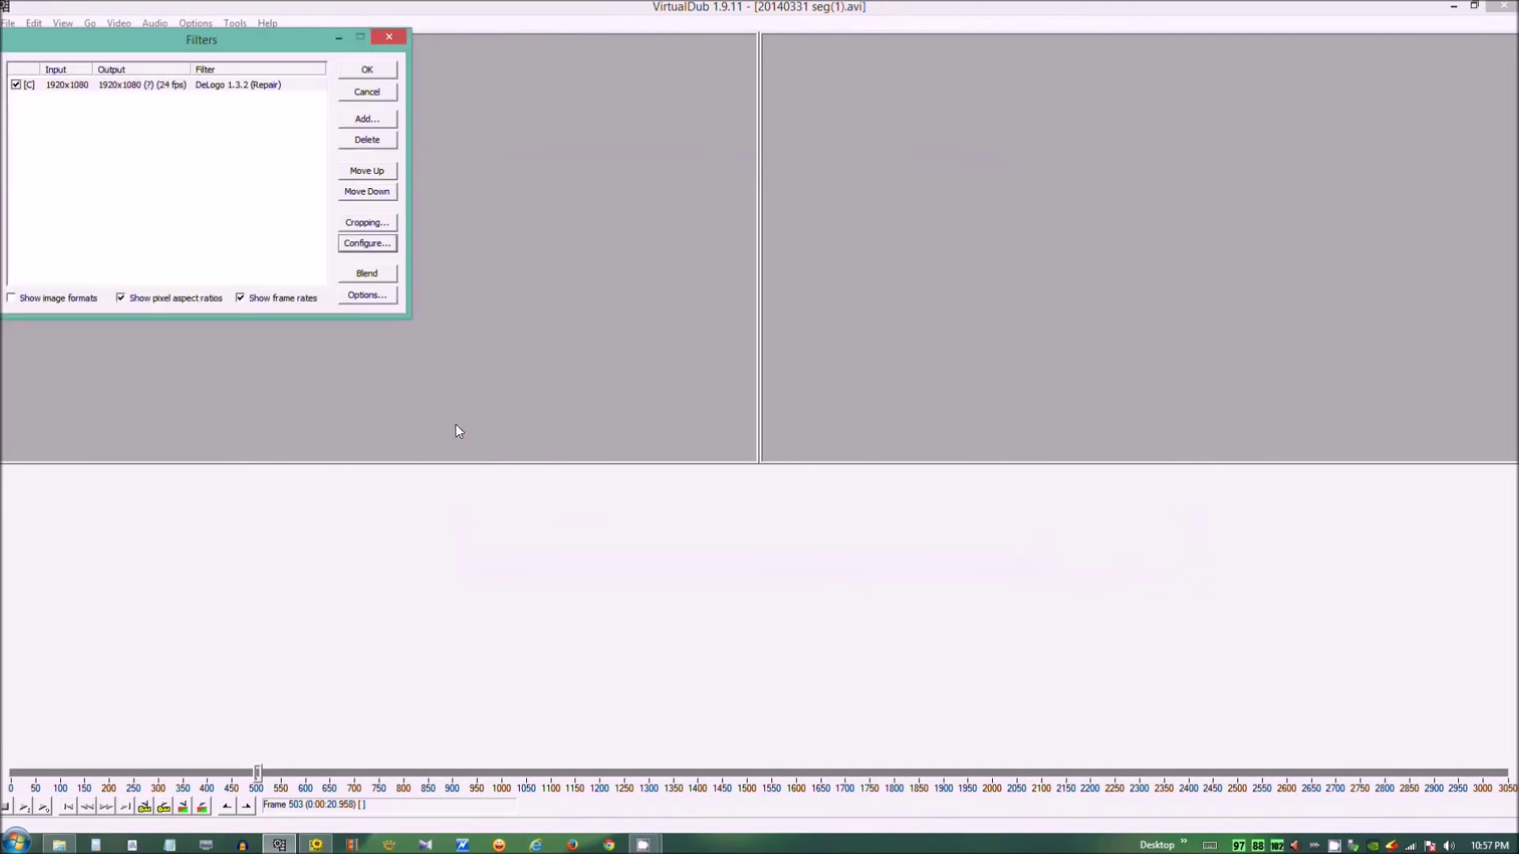
left_click(364, 71)
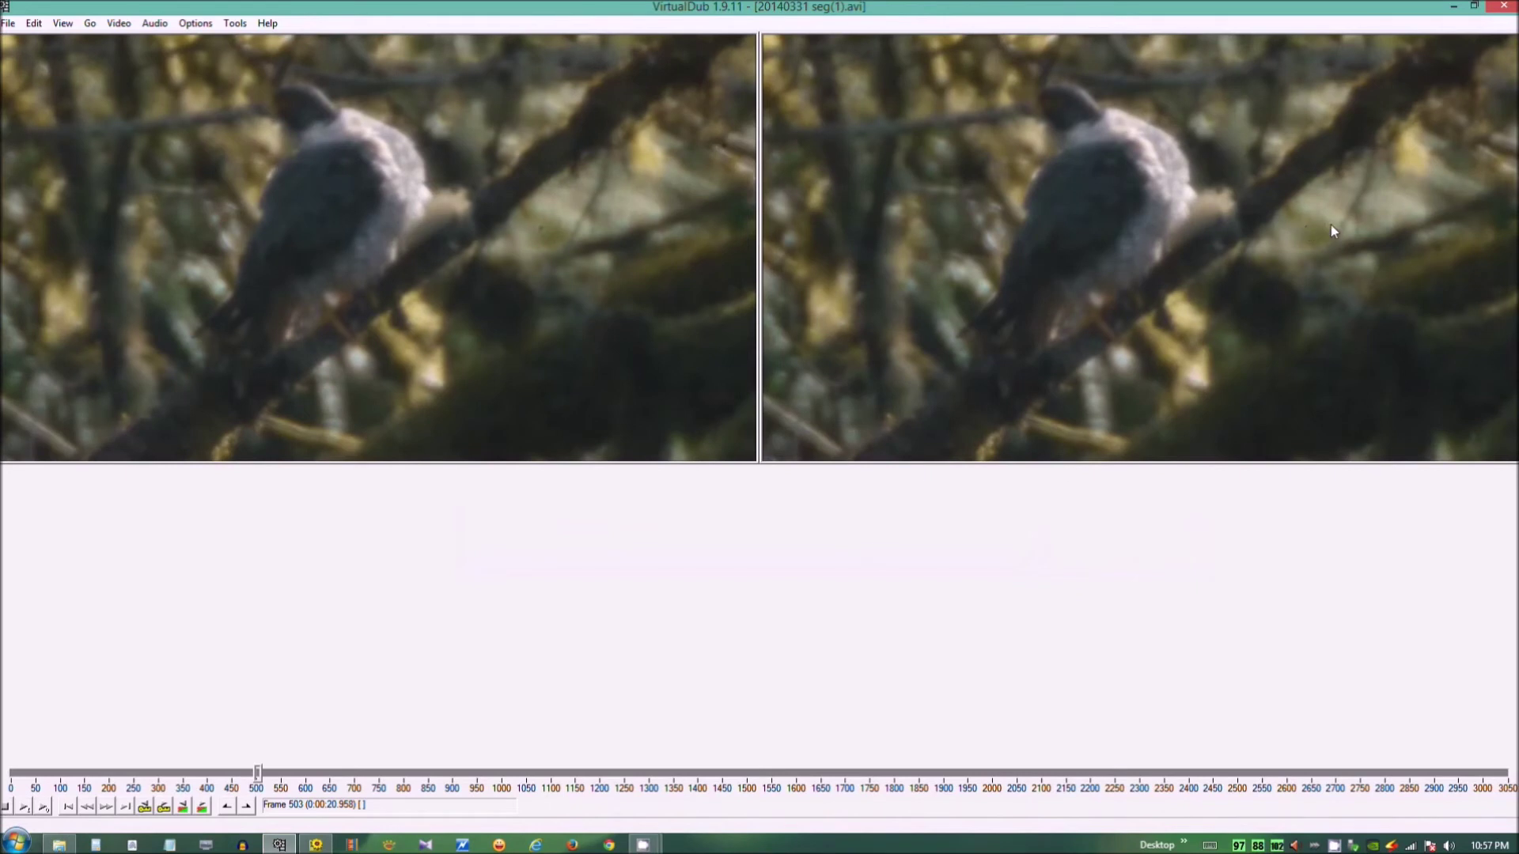
left_click(43, 810)
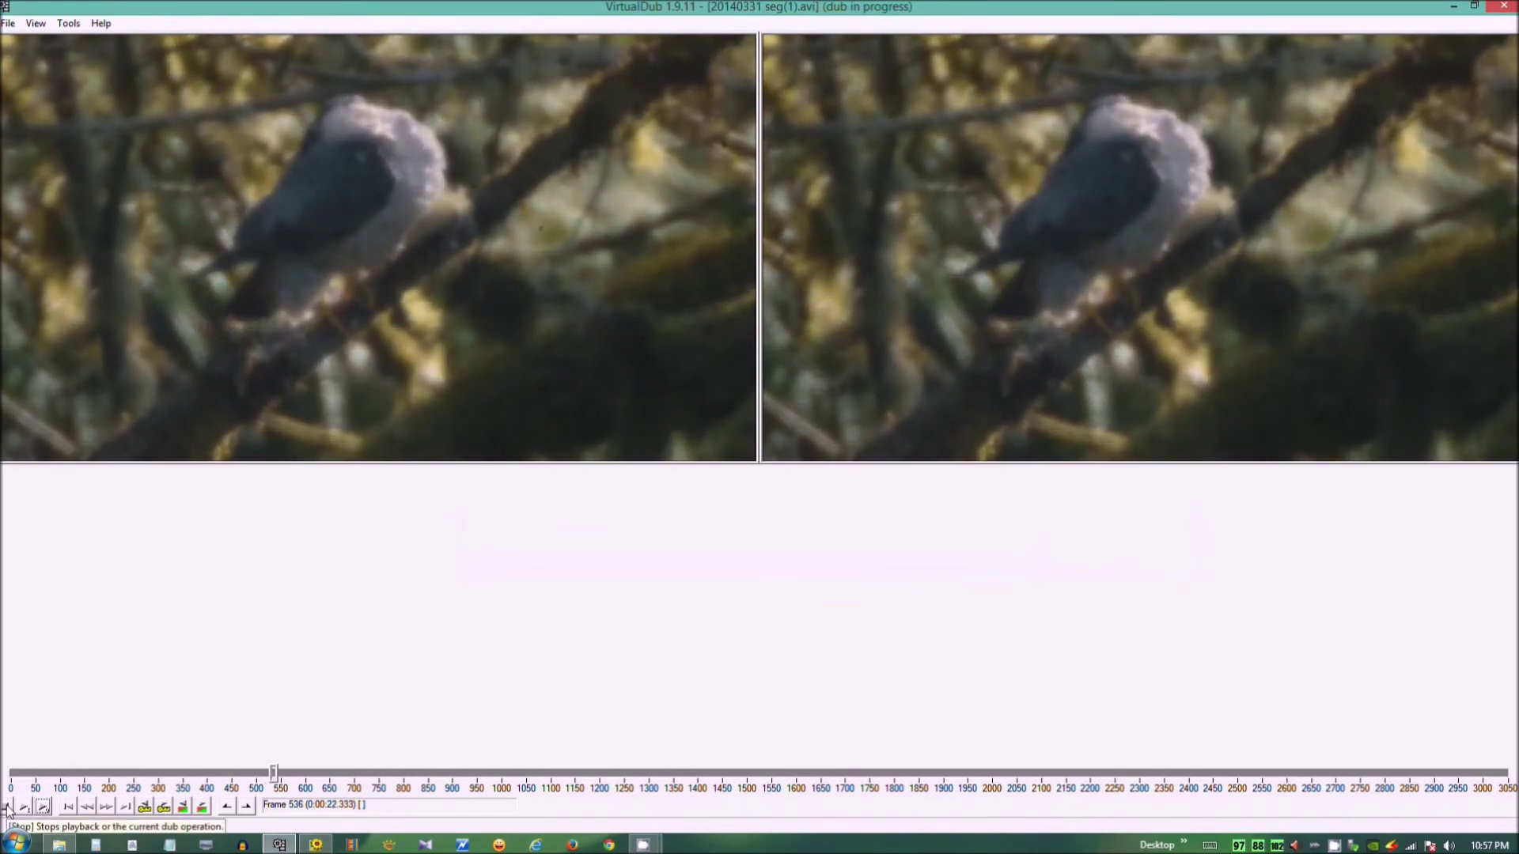
left_click(6, 807)
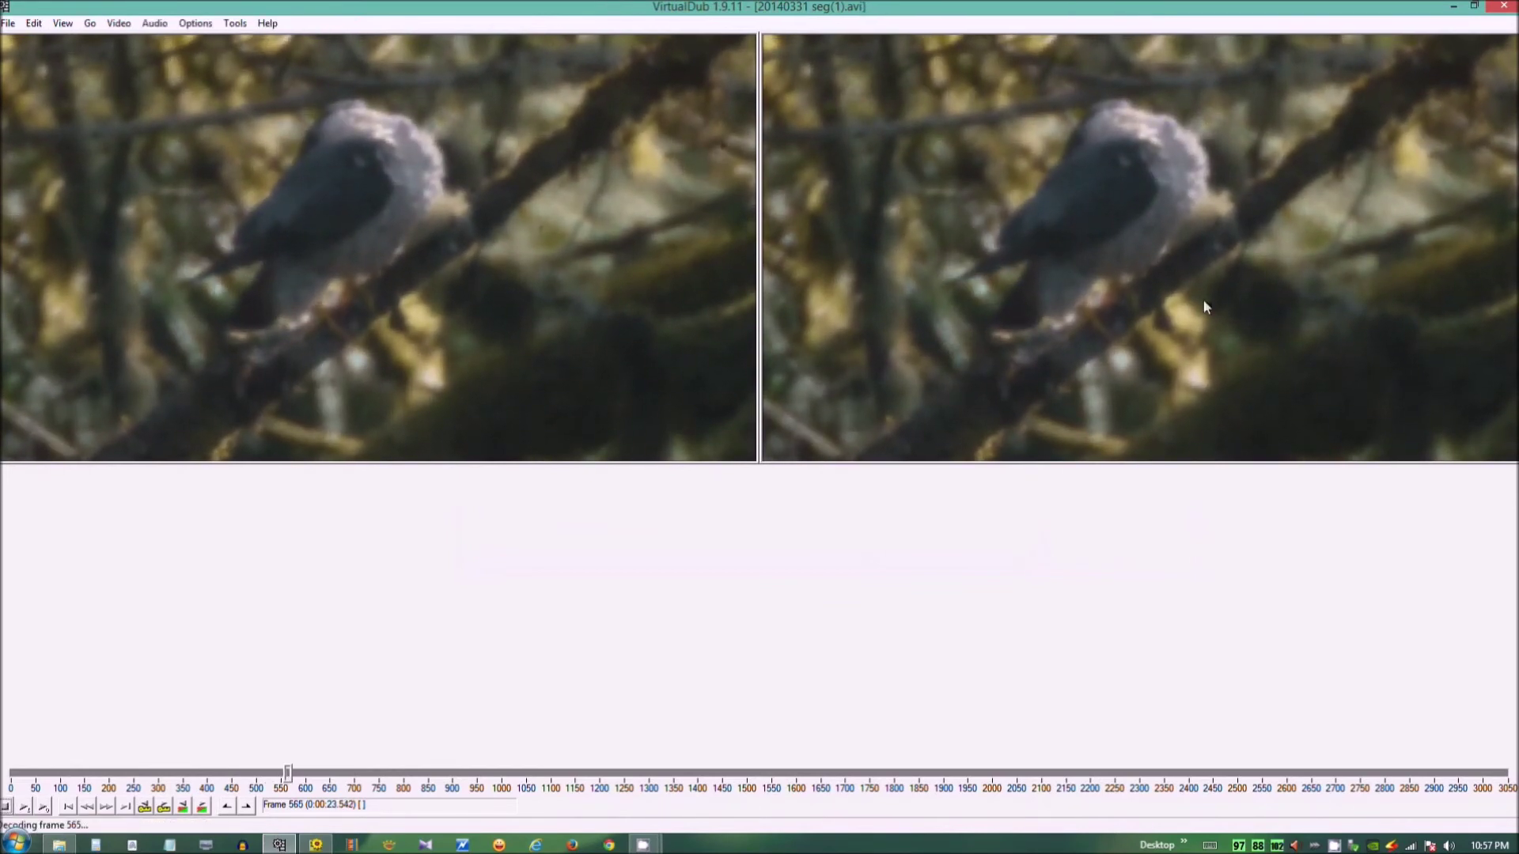
- Enlarge the red dust mark right of the falcon on dust01.bmp with two dabs and save it
left_click(316, 844)
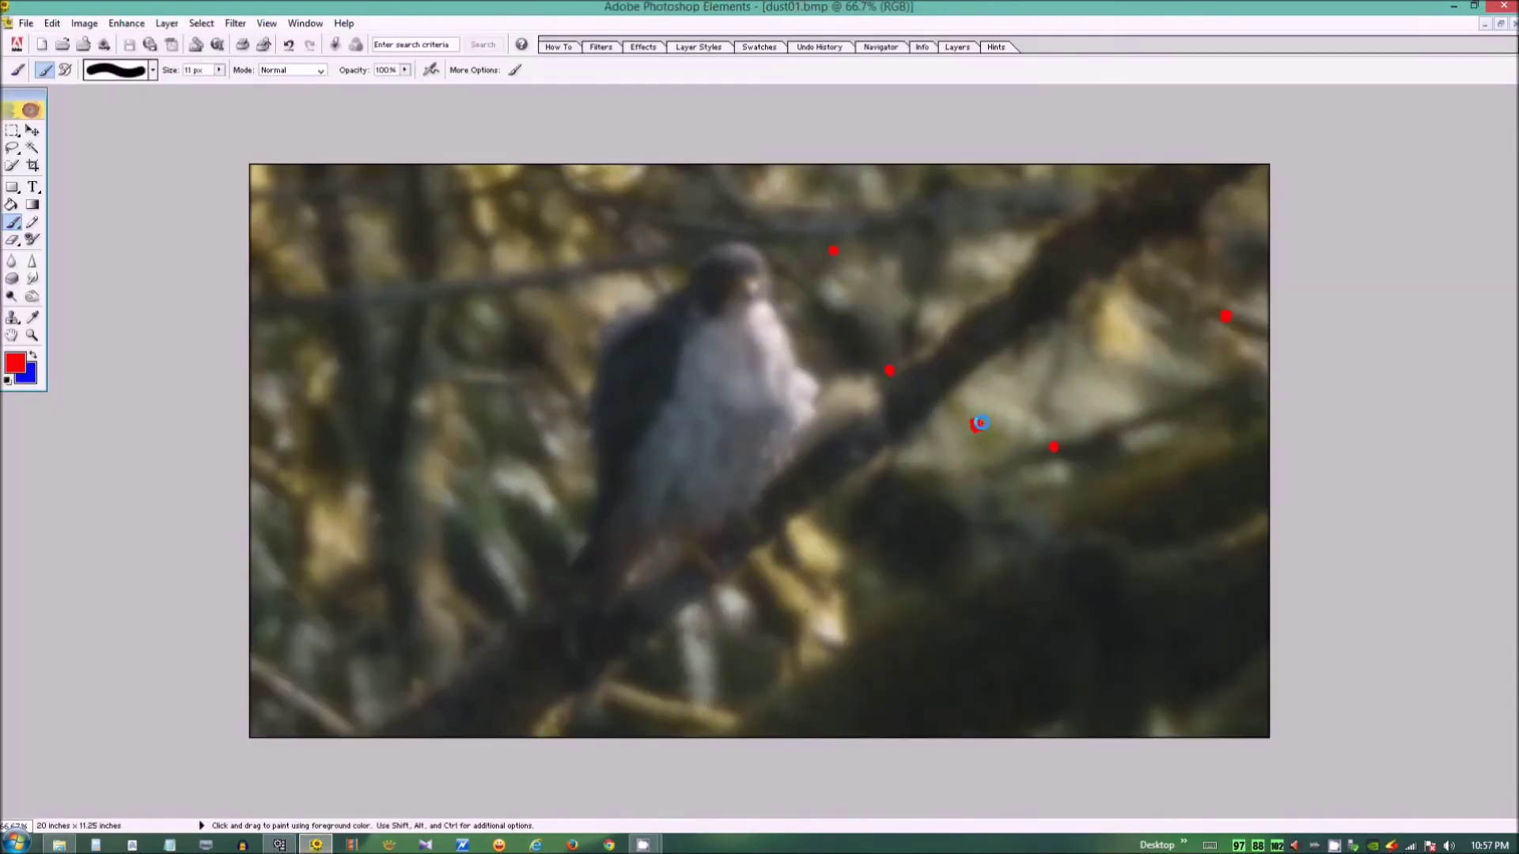
left_click(981, 426)
left_click(981, 428)
left_click(129, 47)
- Load the updated dust01.bmp as the DeLogo filter's repair mask
left_click(279, 845)
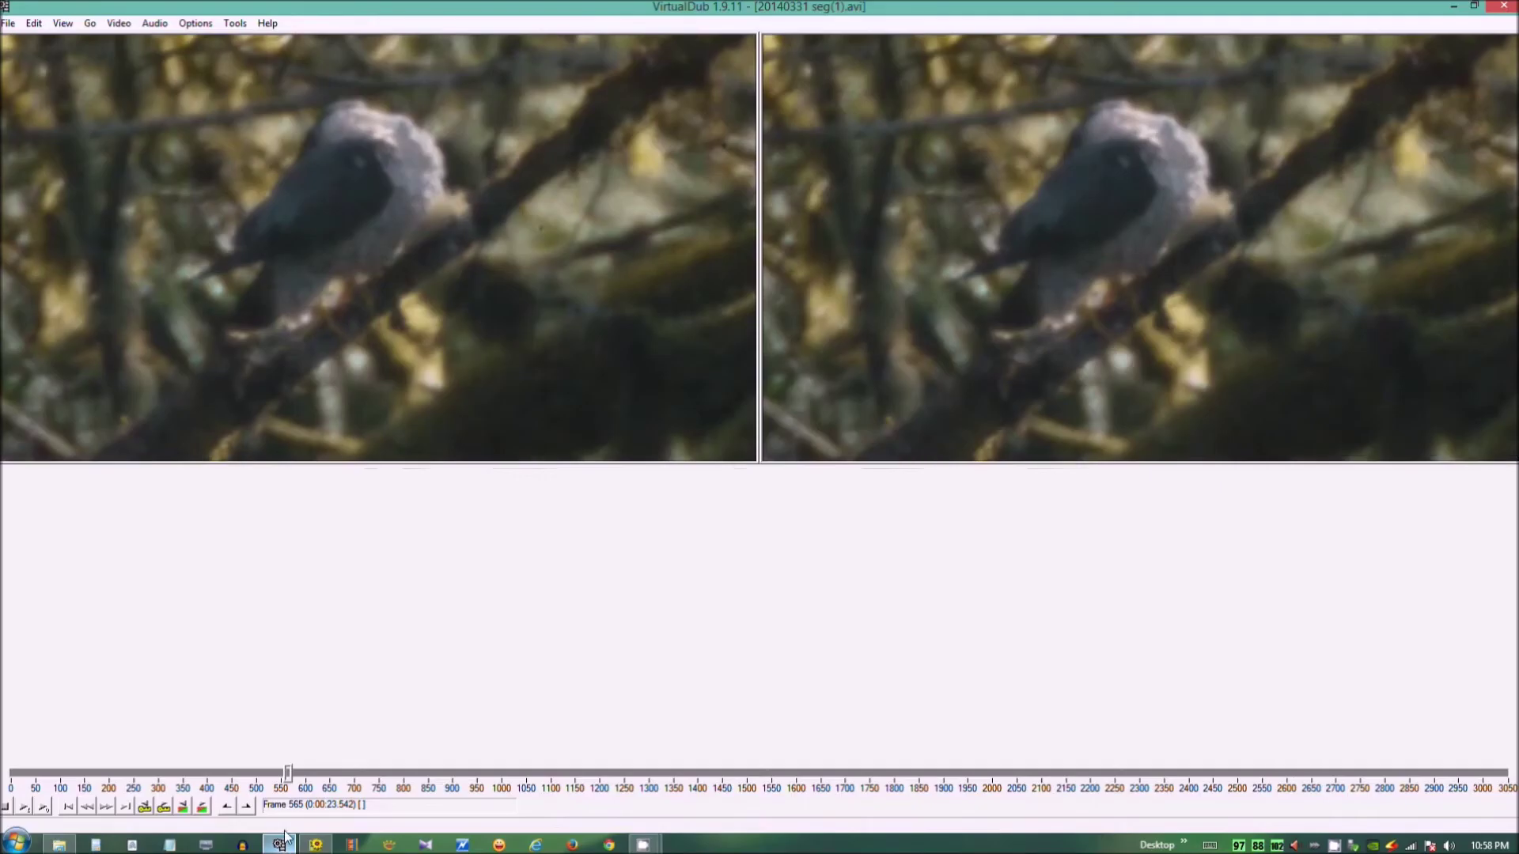
left_click(119, 23)
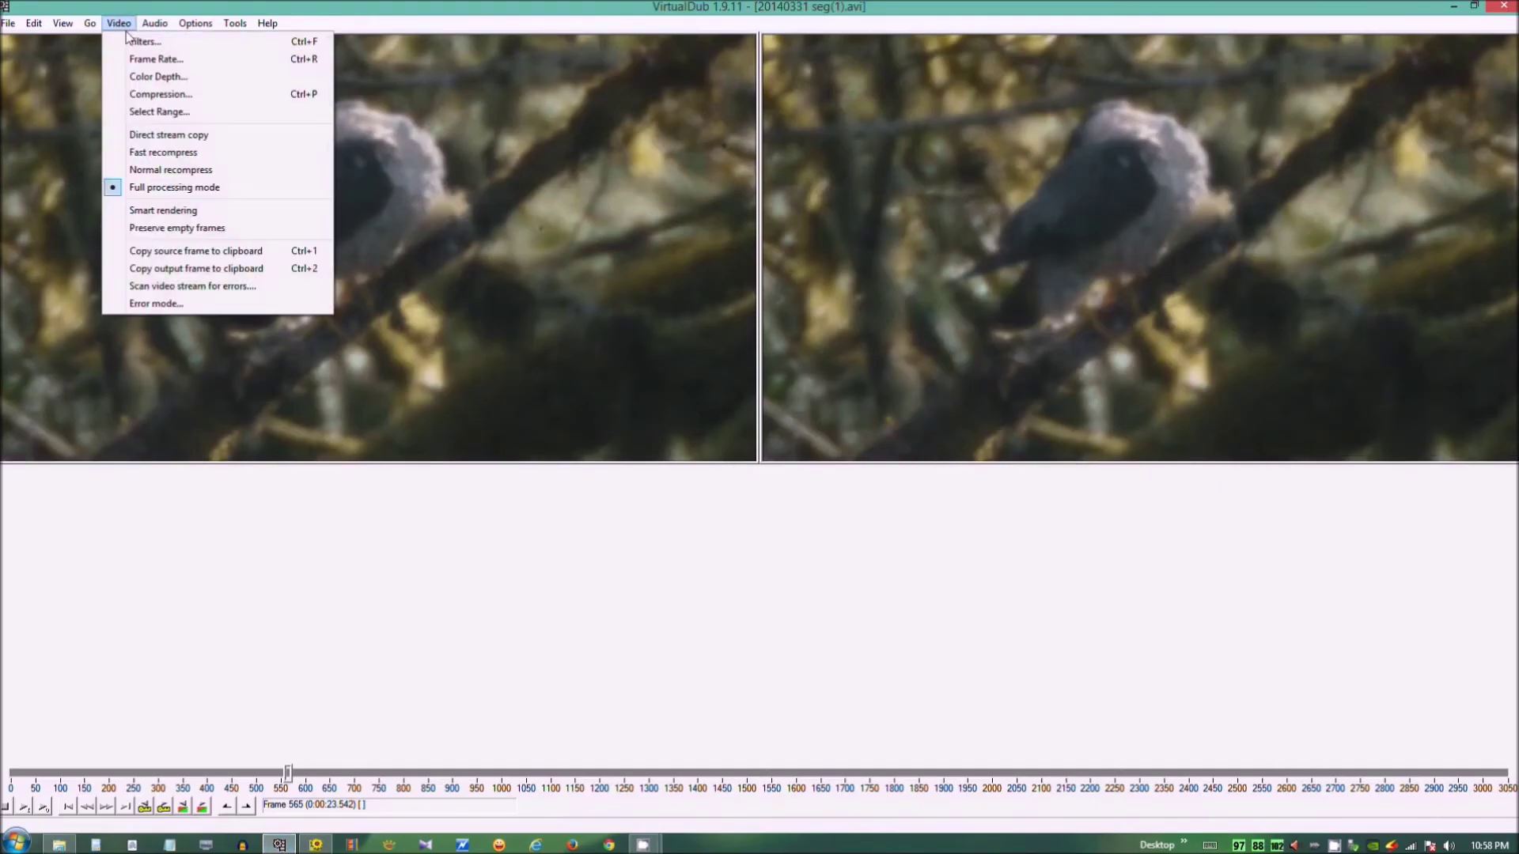
left_click(136, 42)
left_click(207, 86)
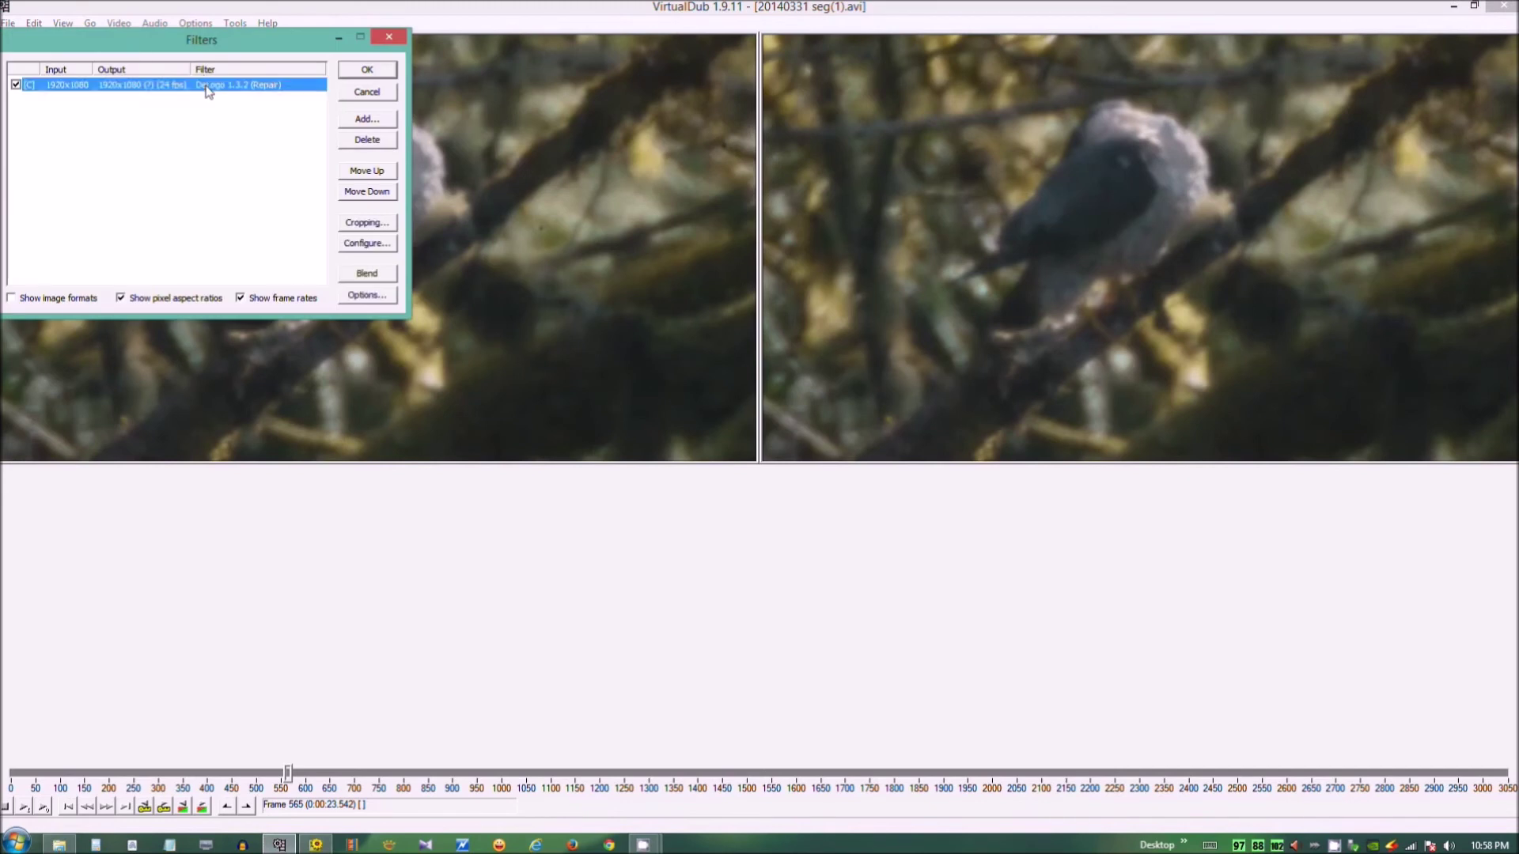
left_click(367, 244)
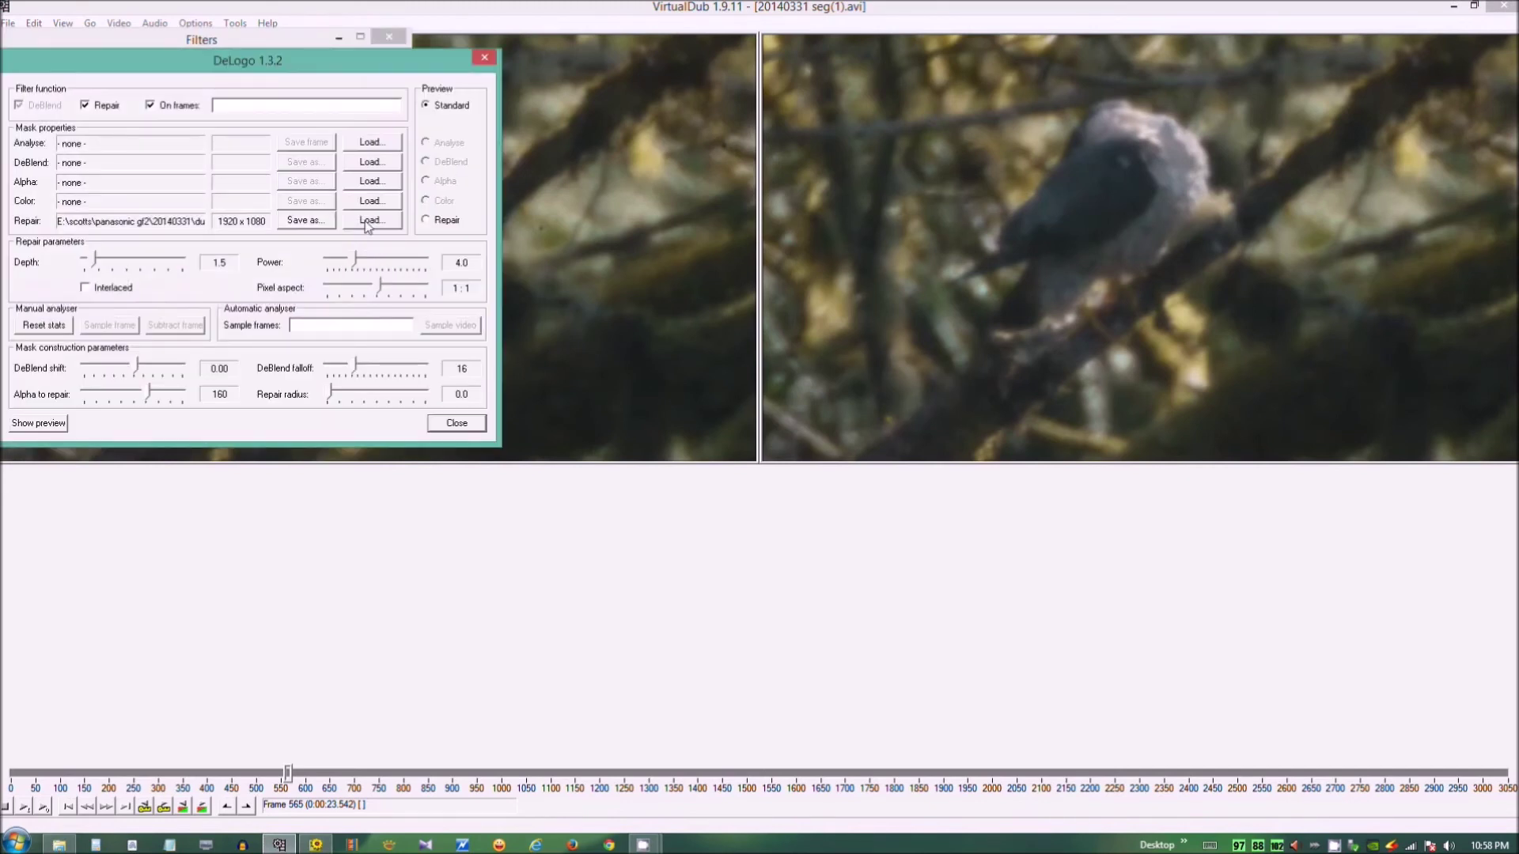
left_click(367, 224)
left_click(774, 283)
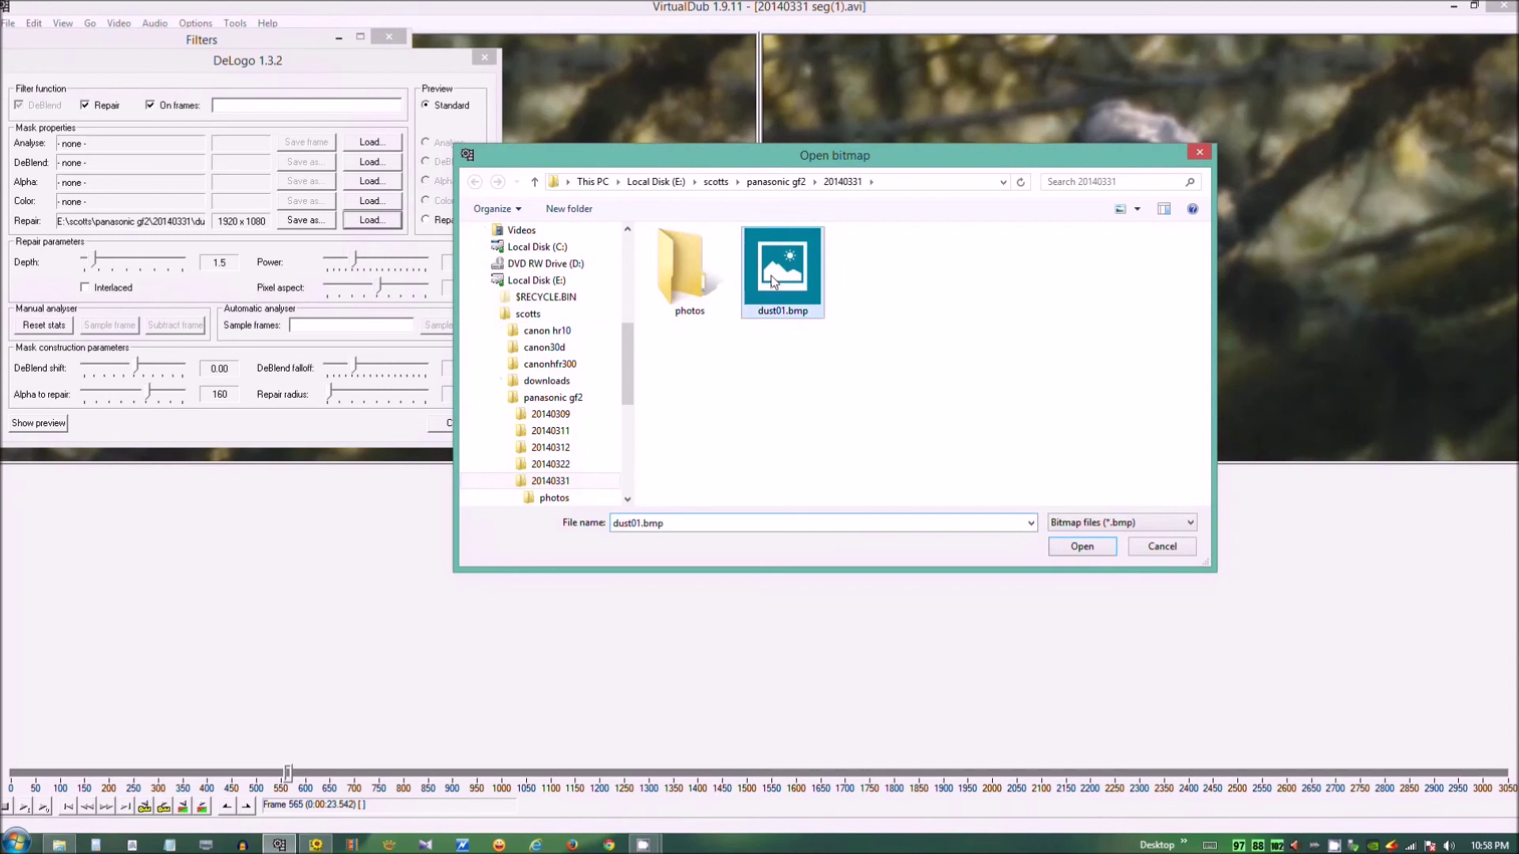
left_click(1078, 547)
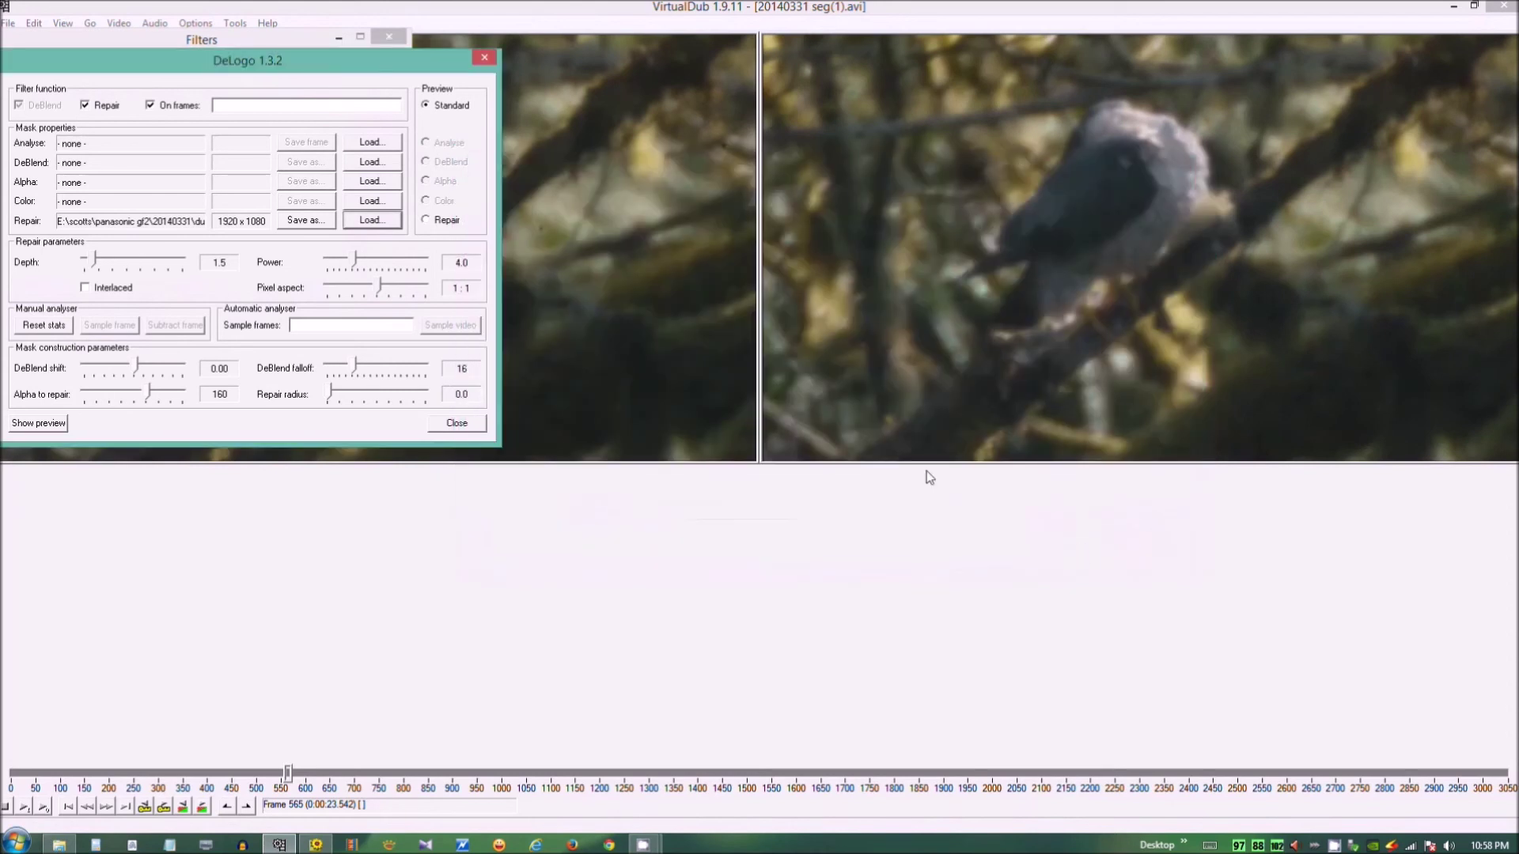
- Apply the filter settings and preview the cleaned falcon clip, stopping at frame 614
left_click(453, 421)
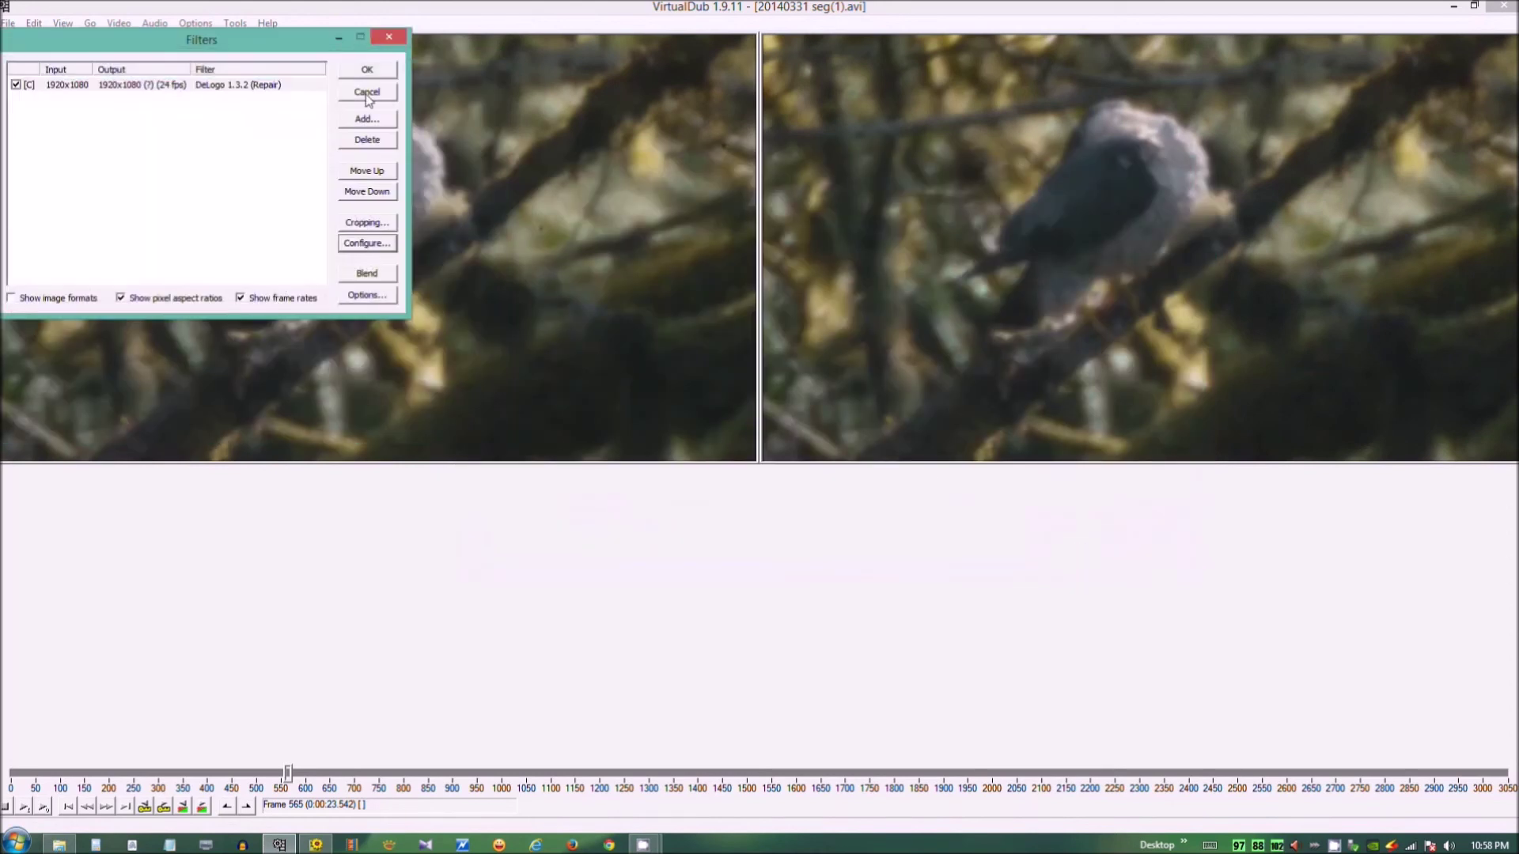
left_click(362, 74)
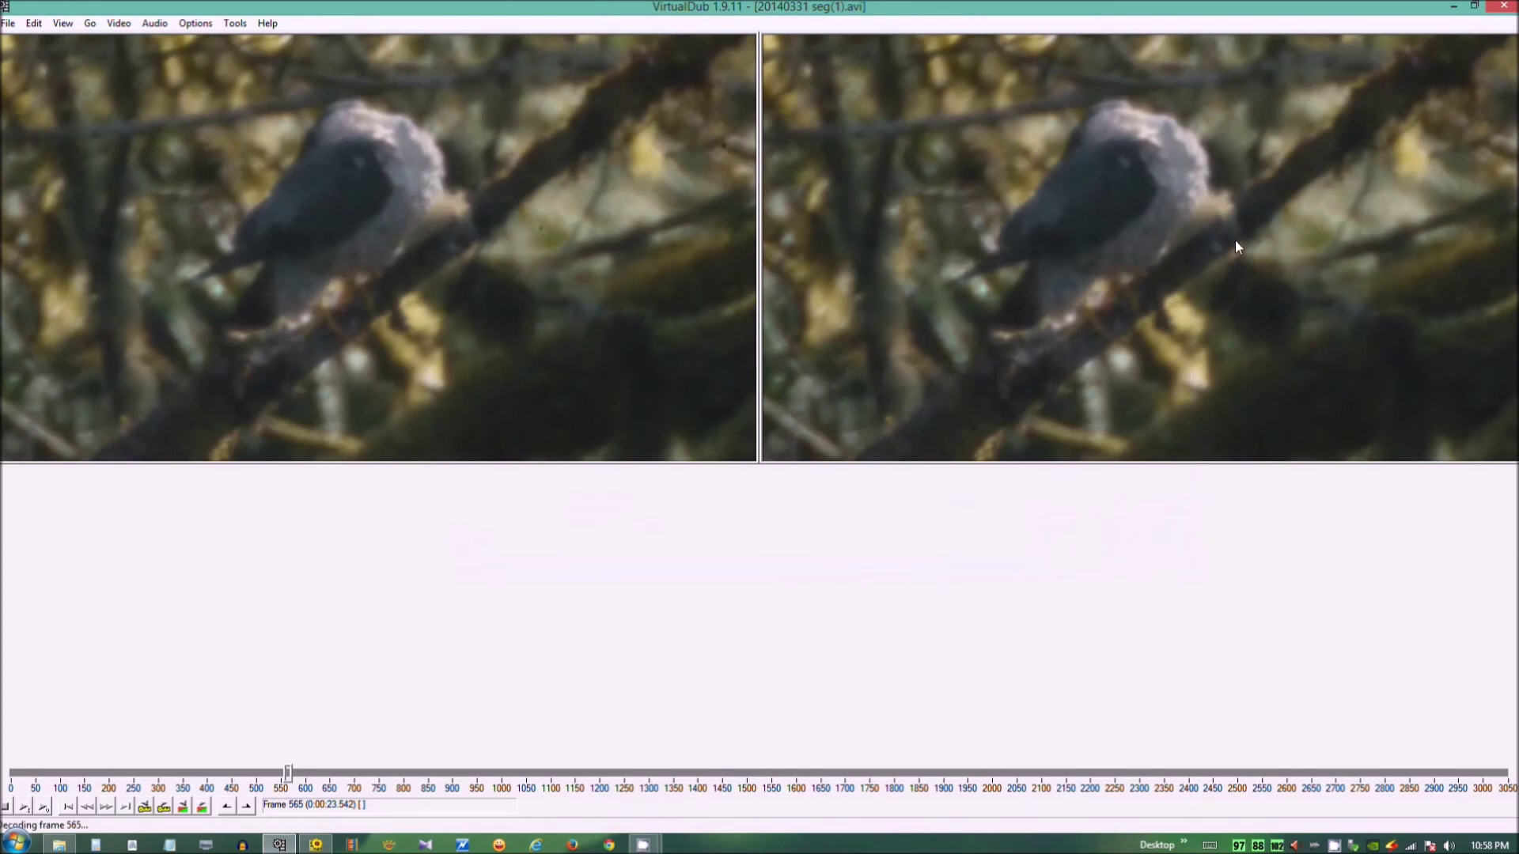
left_click(42, 808)
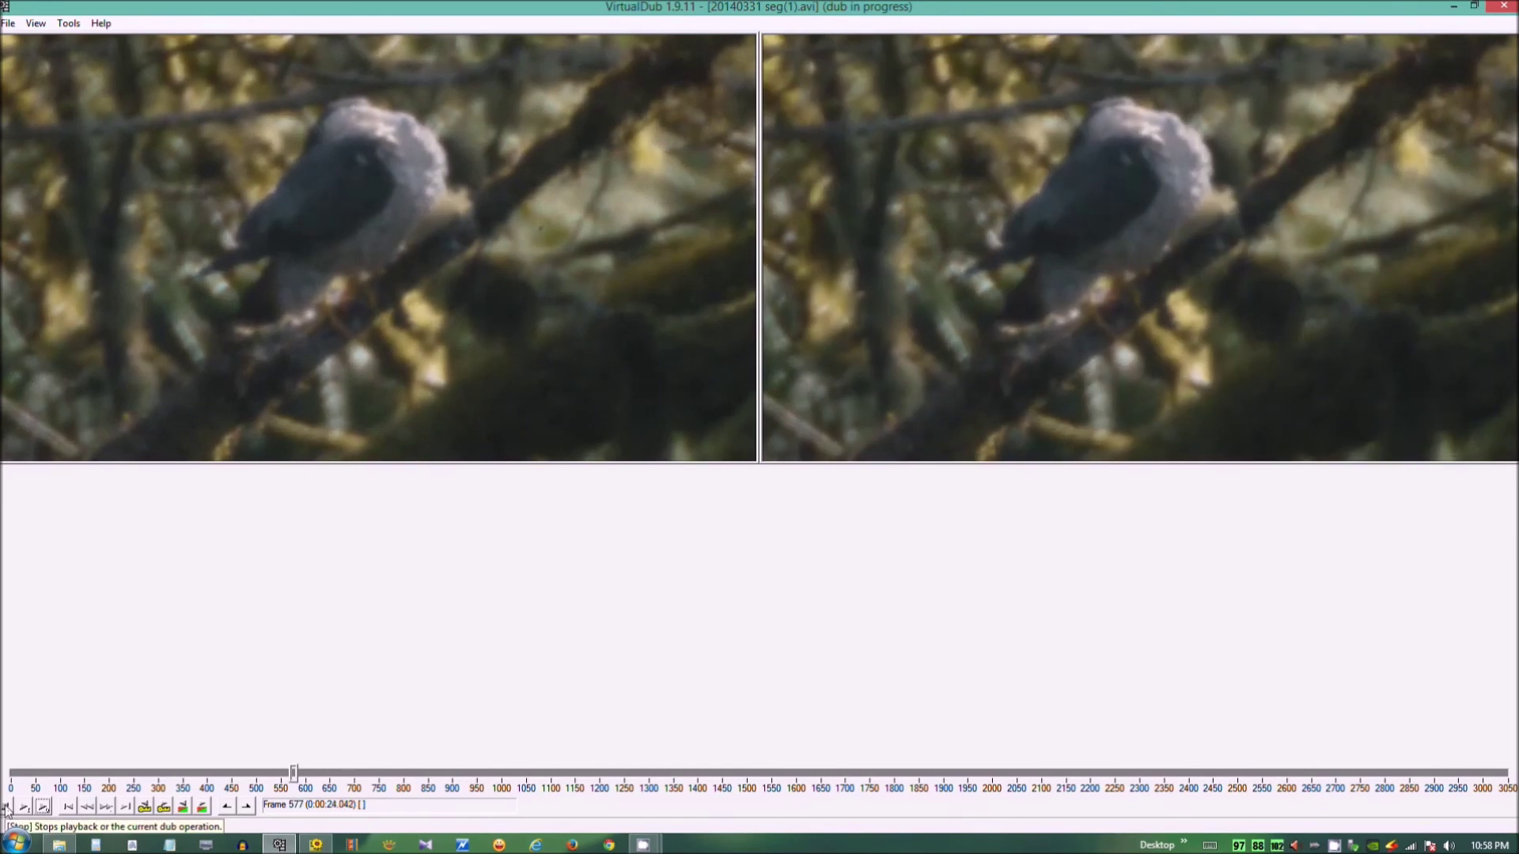
left_click(6, 807)
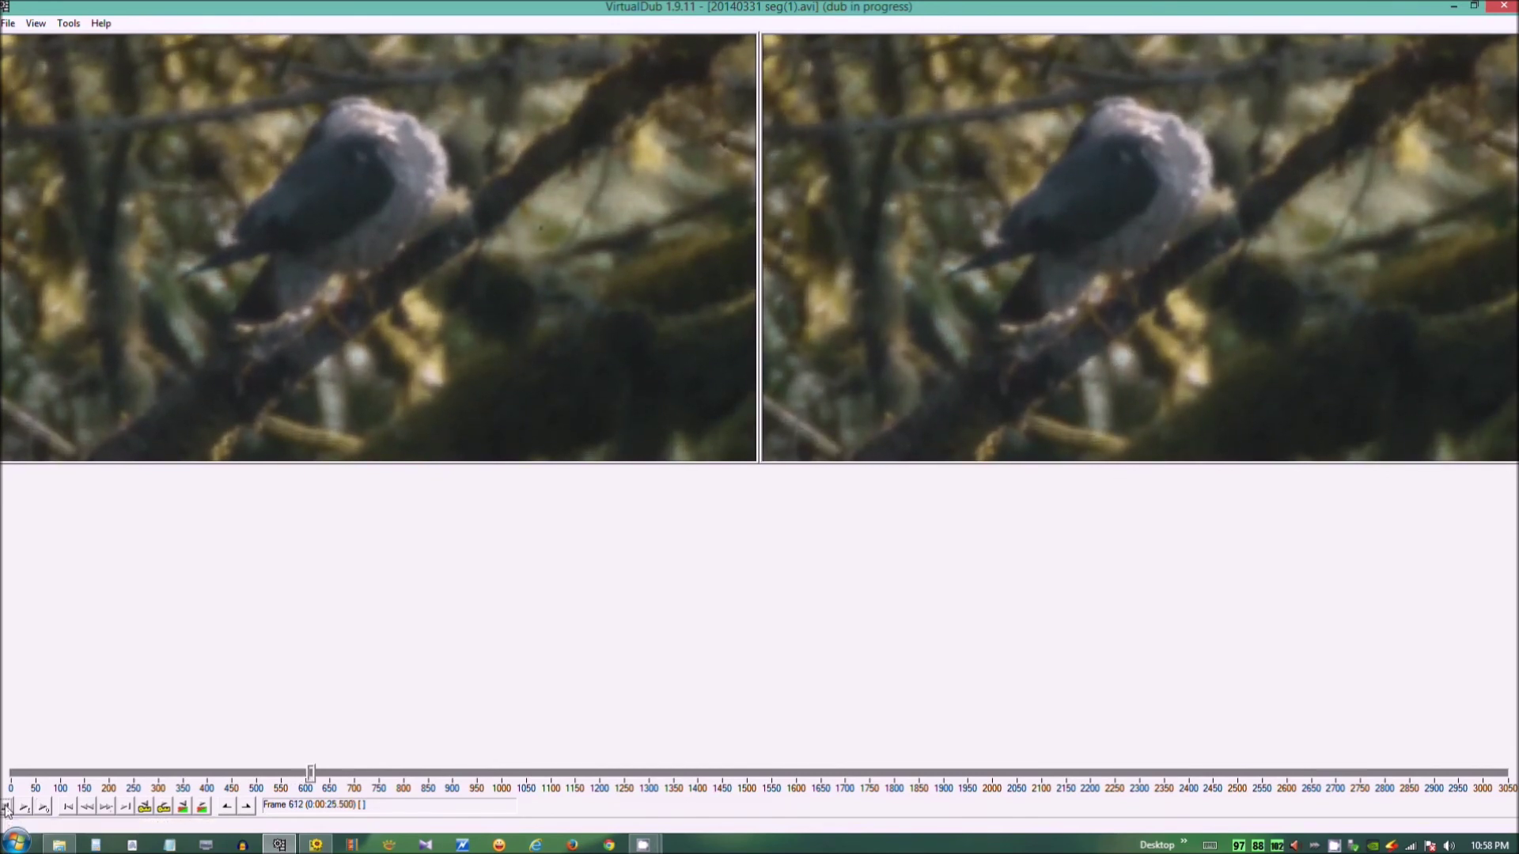
- Save the filtered video as AVI in the 20140331 folder, editing the name to 20140331 seg(3).avi
left_click(10, 24)
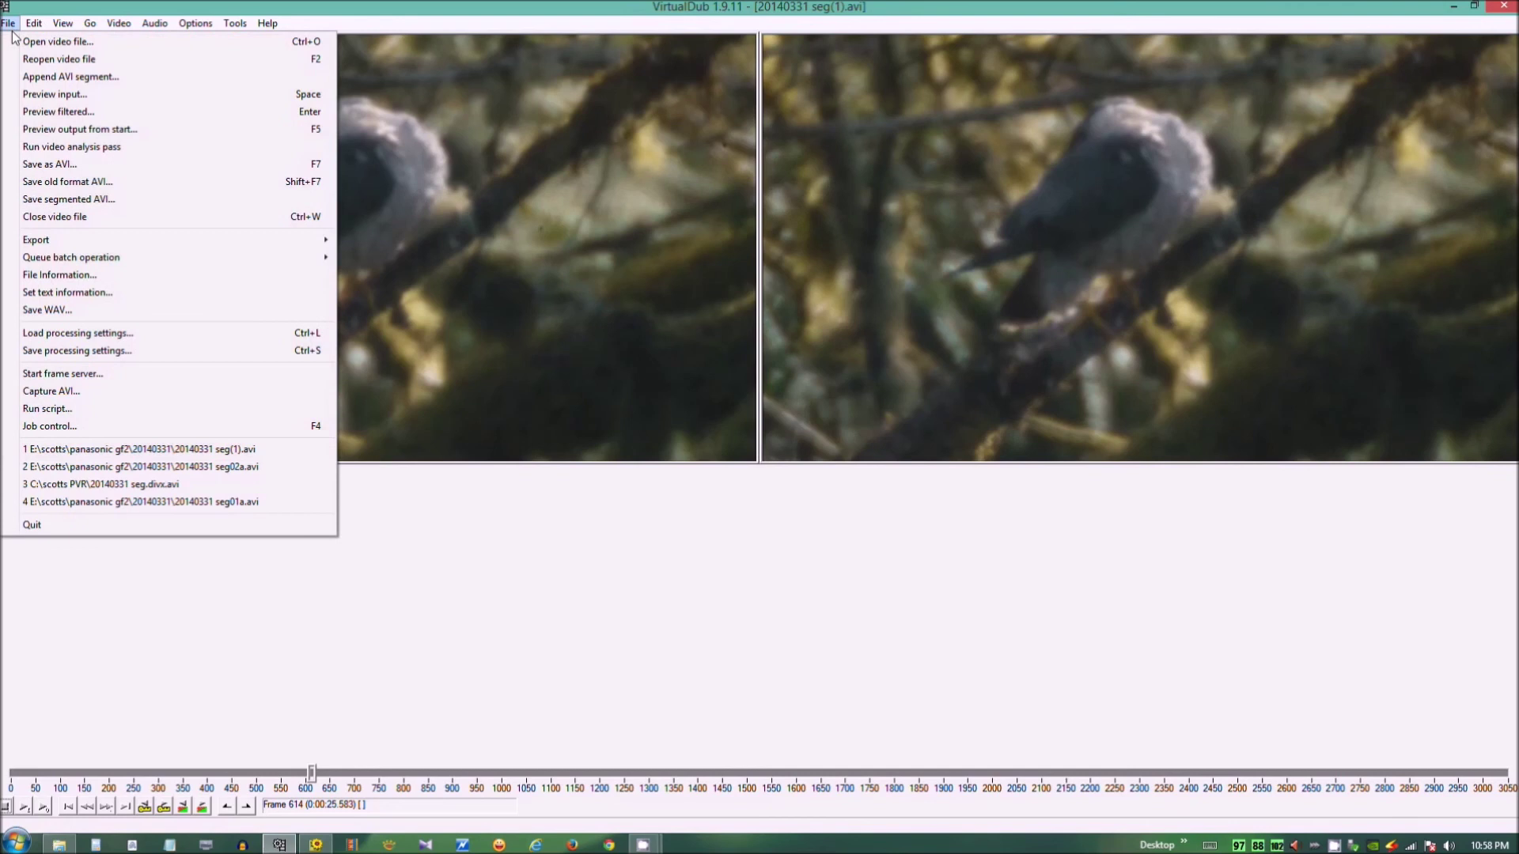
left_click(42, 166)
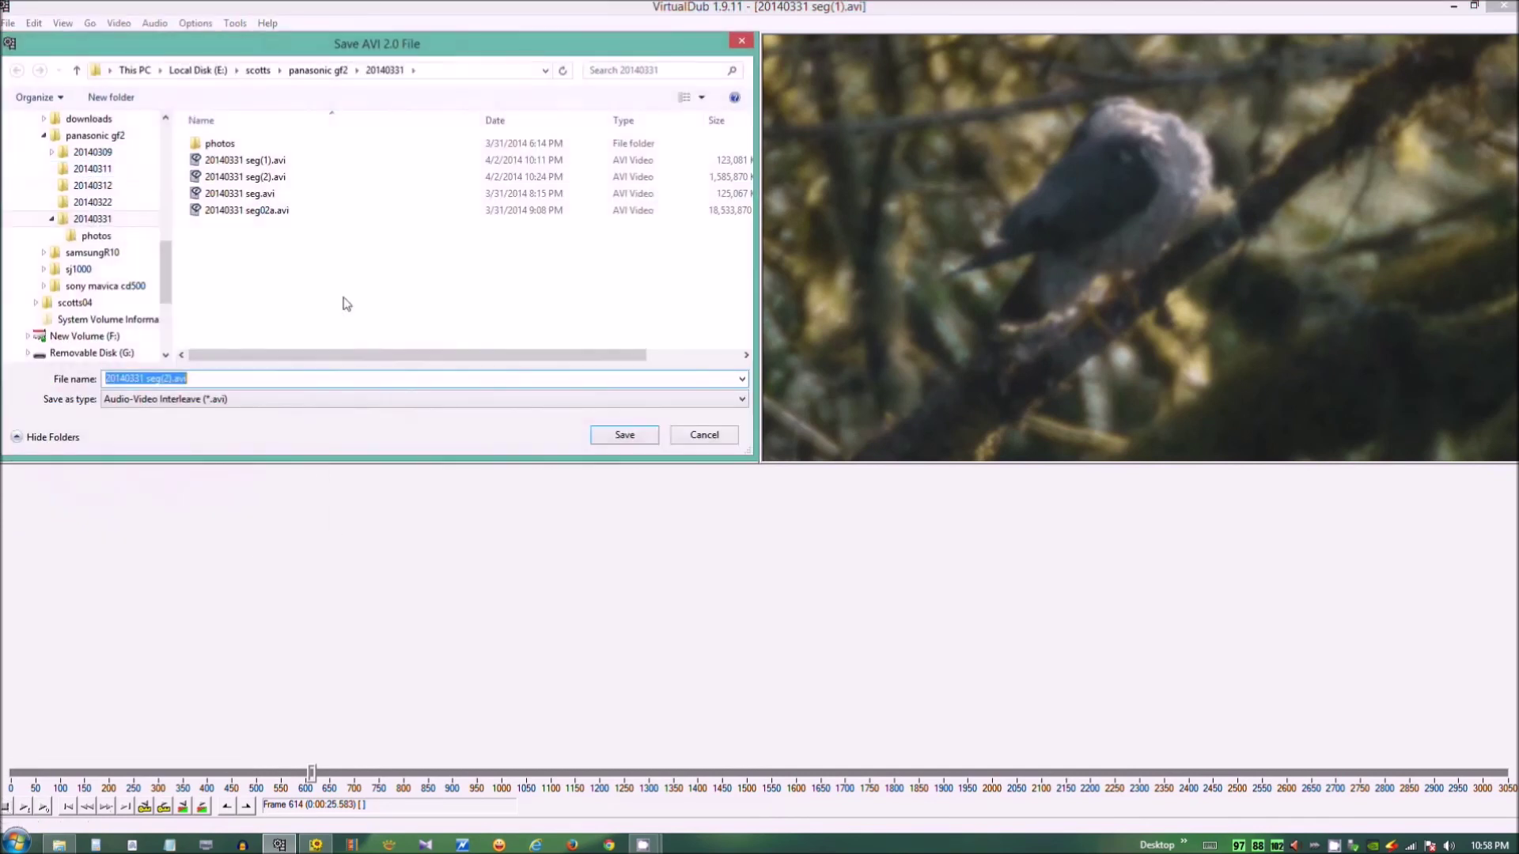
left_click(165, 379)
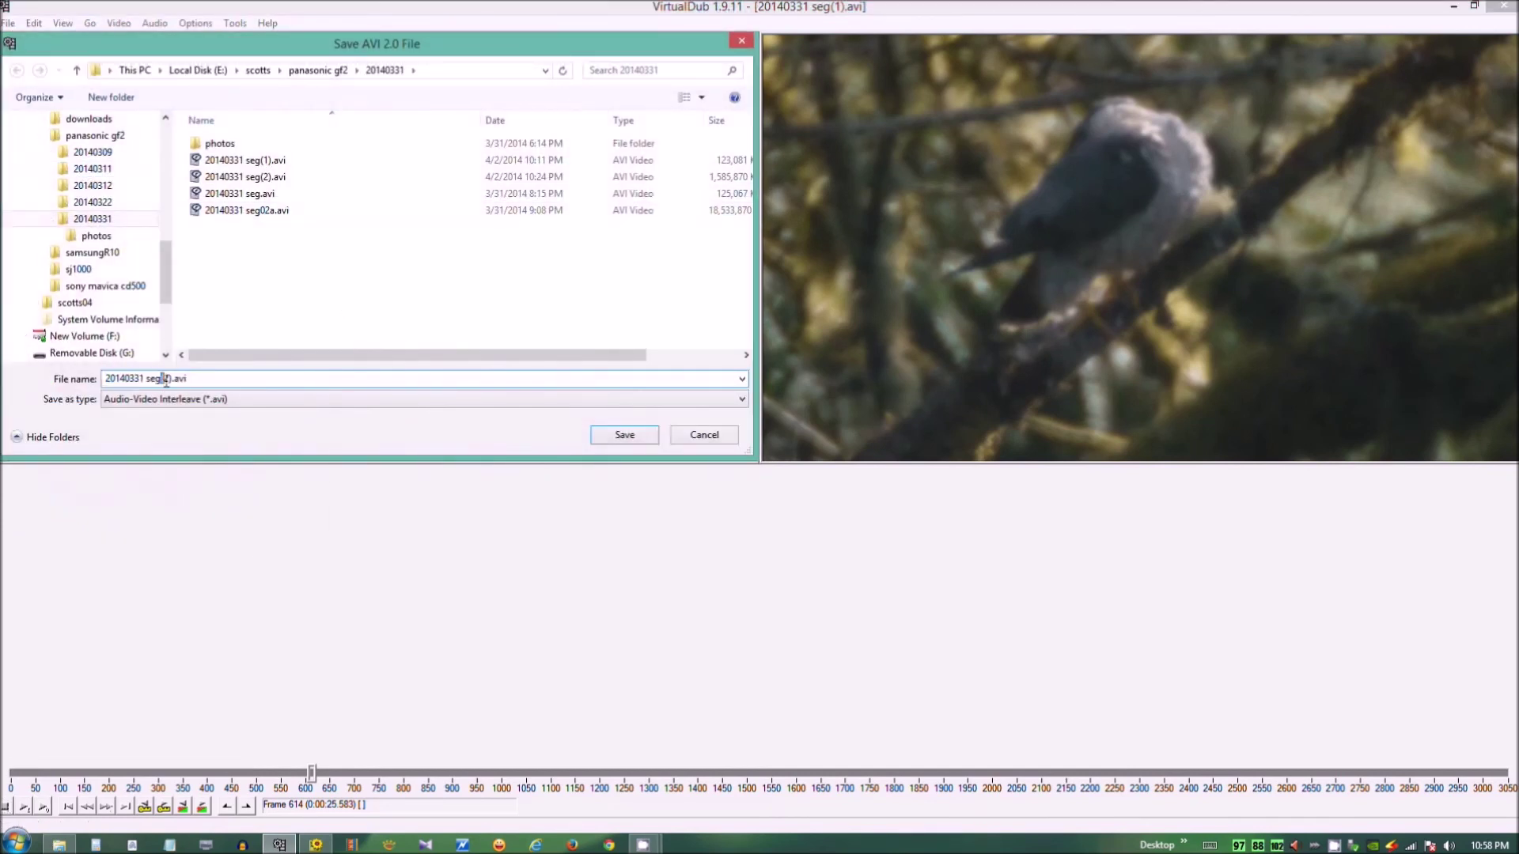